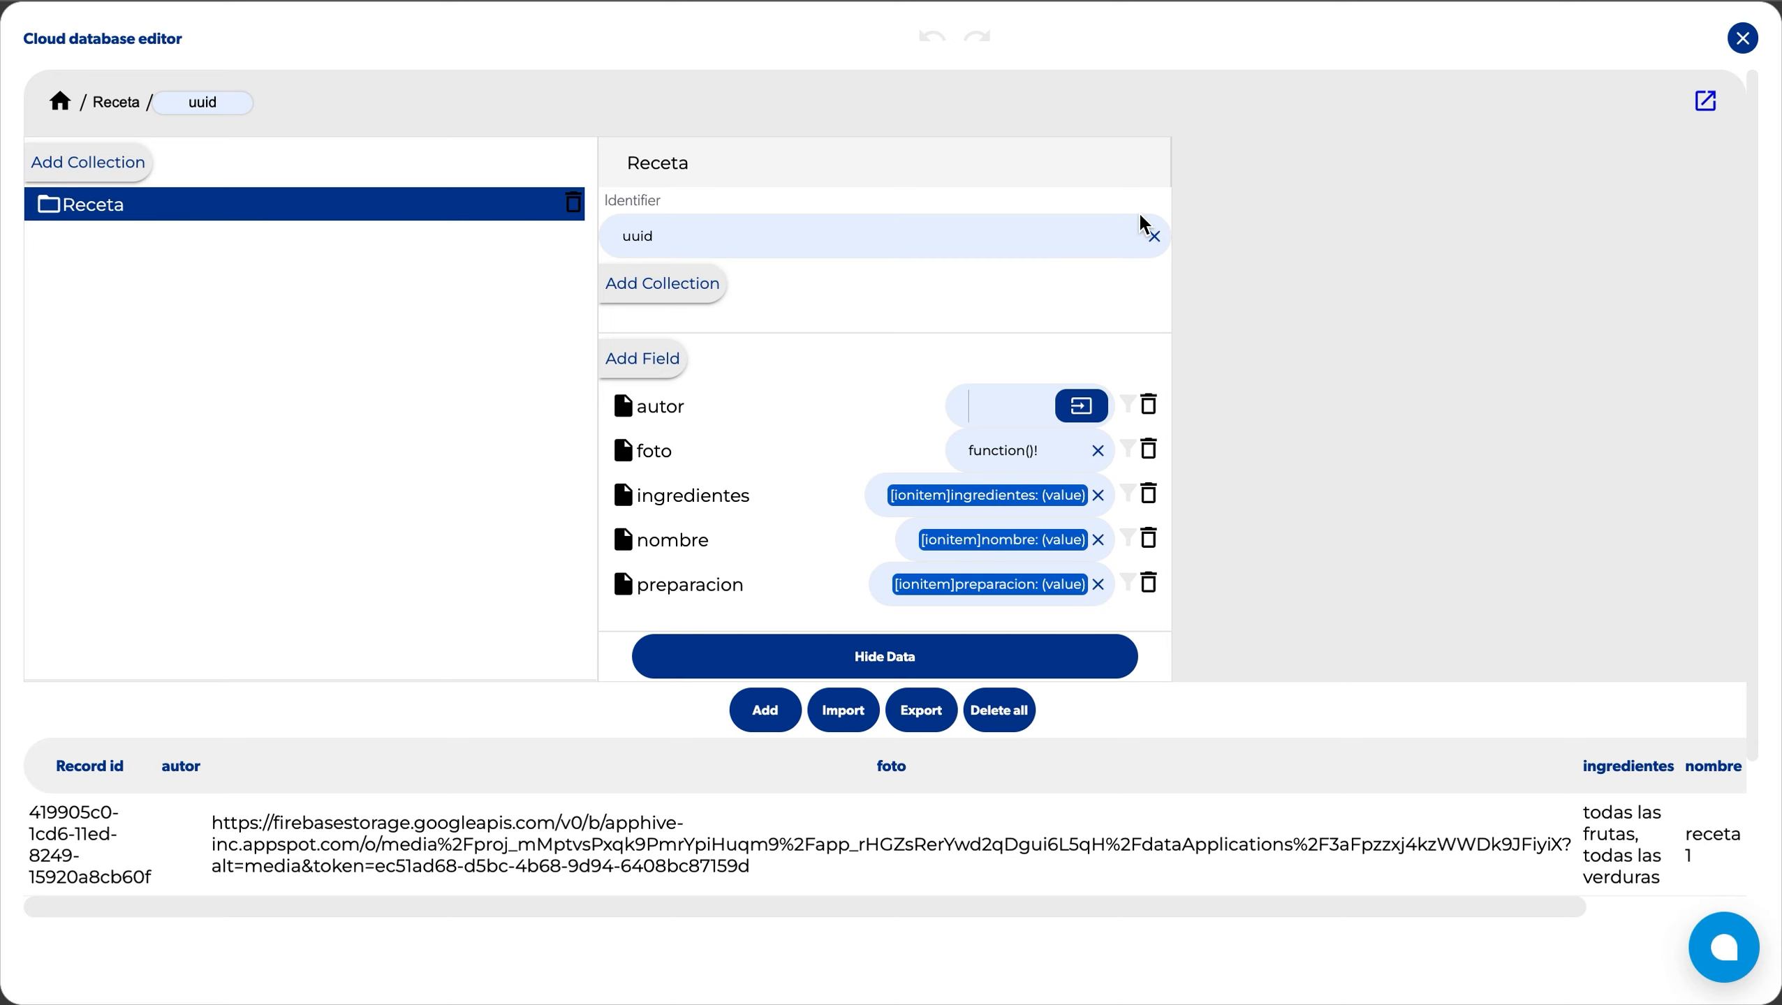
left_click(1155, 240)
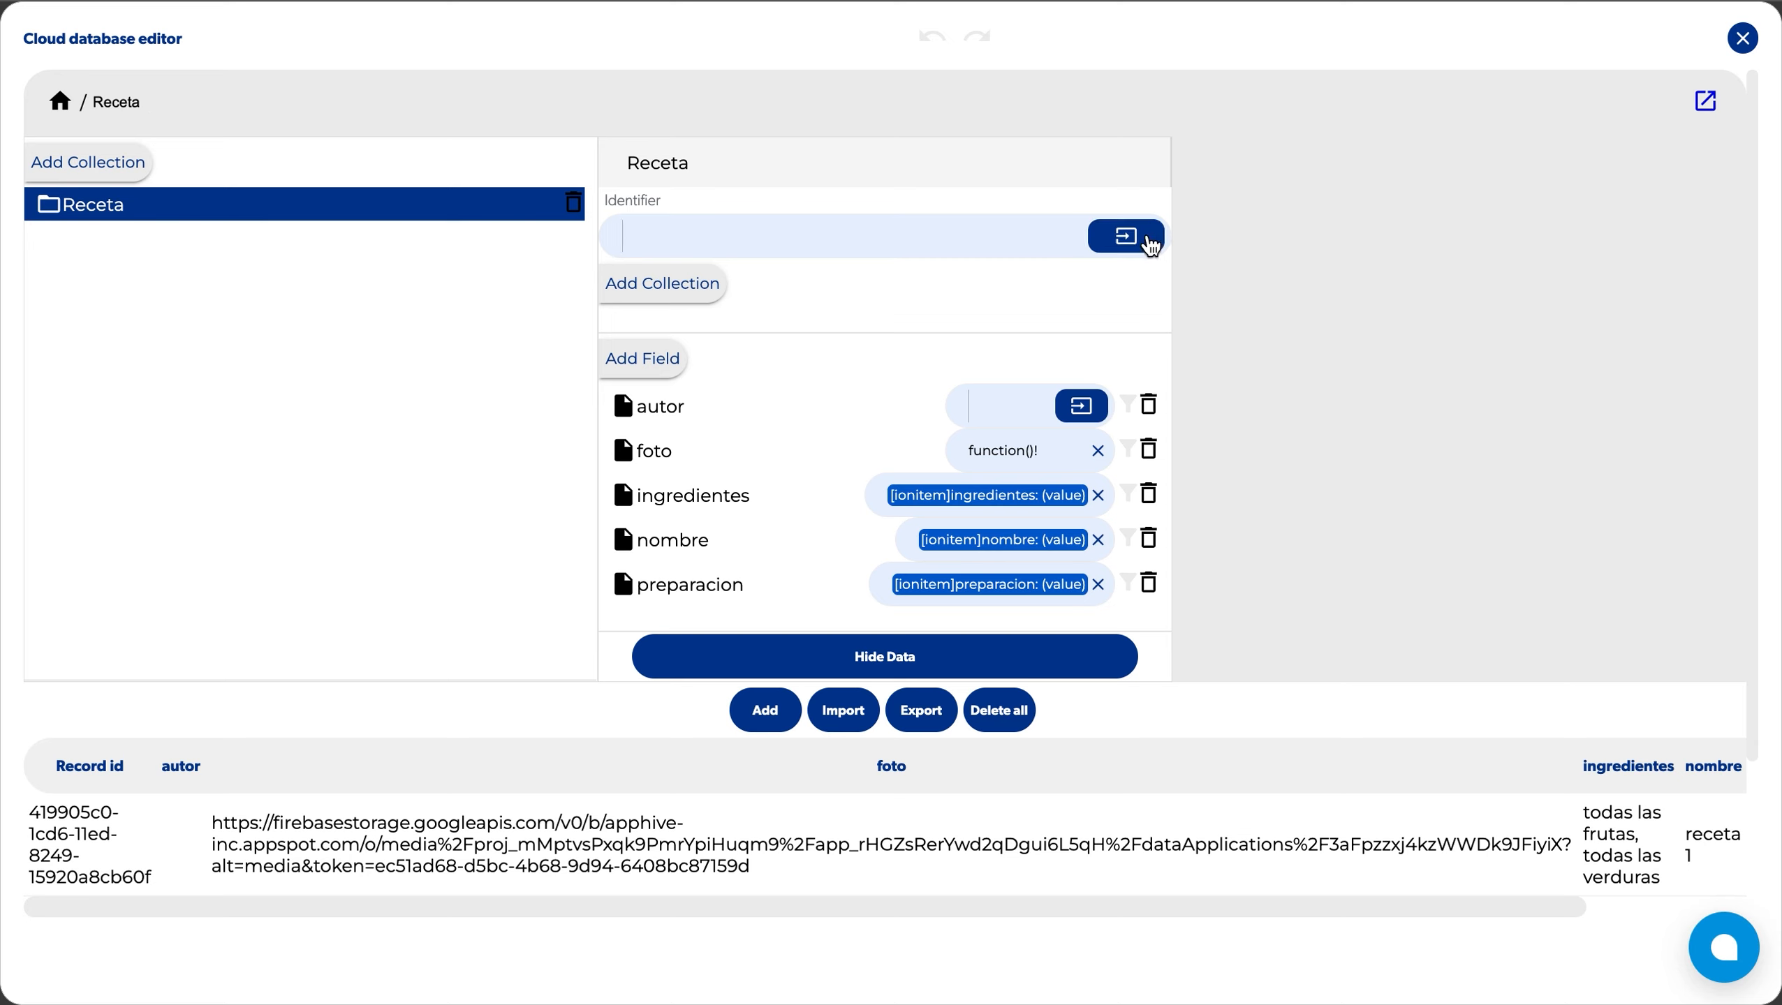
type("e")
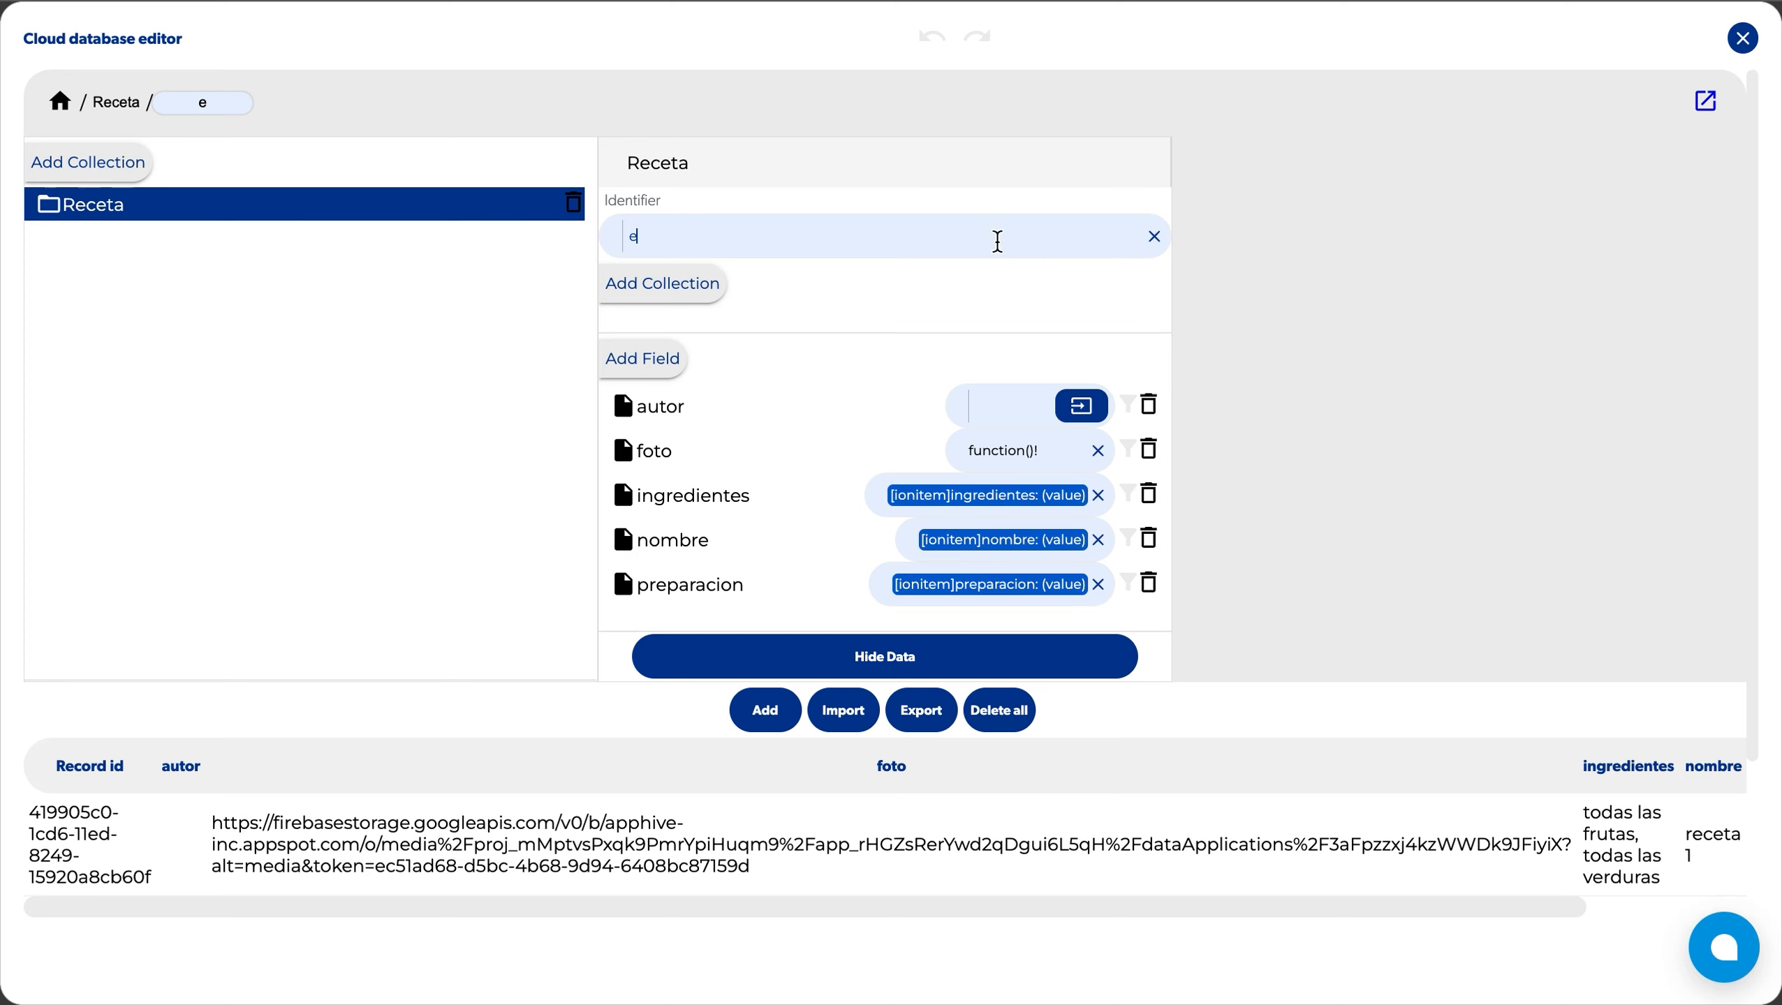
key("BackSpace")
left_click(1152, 238)
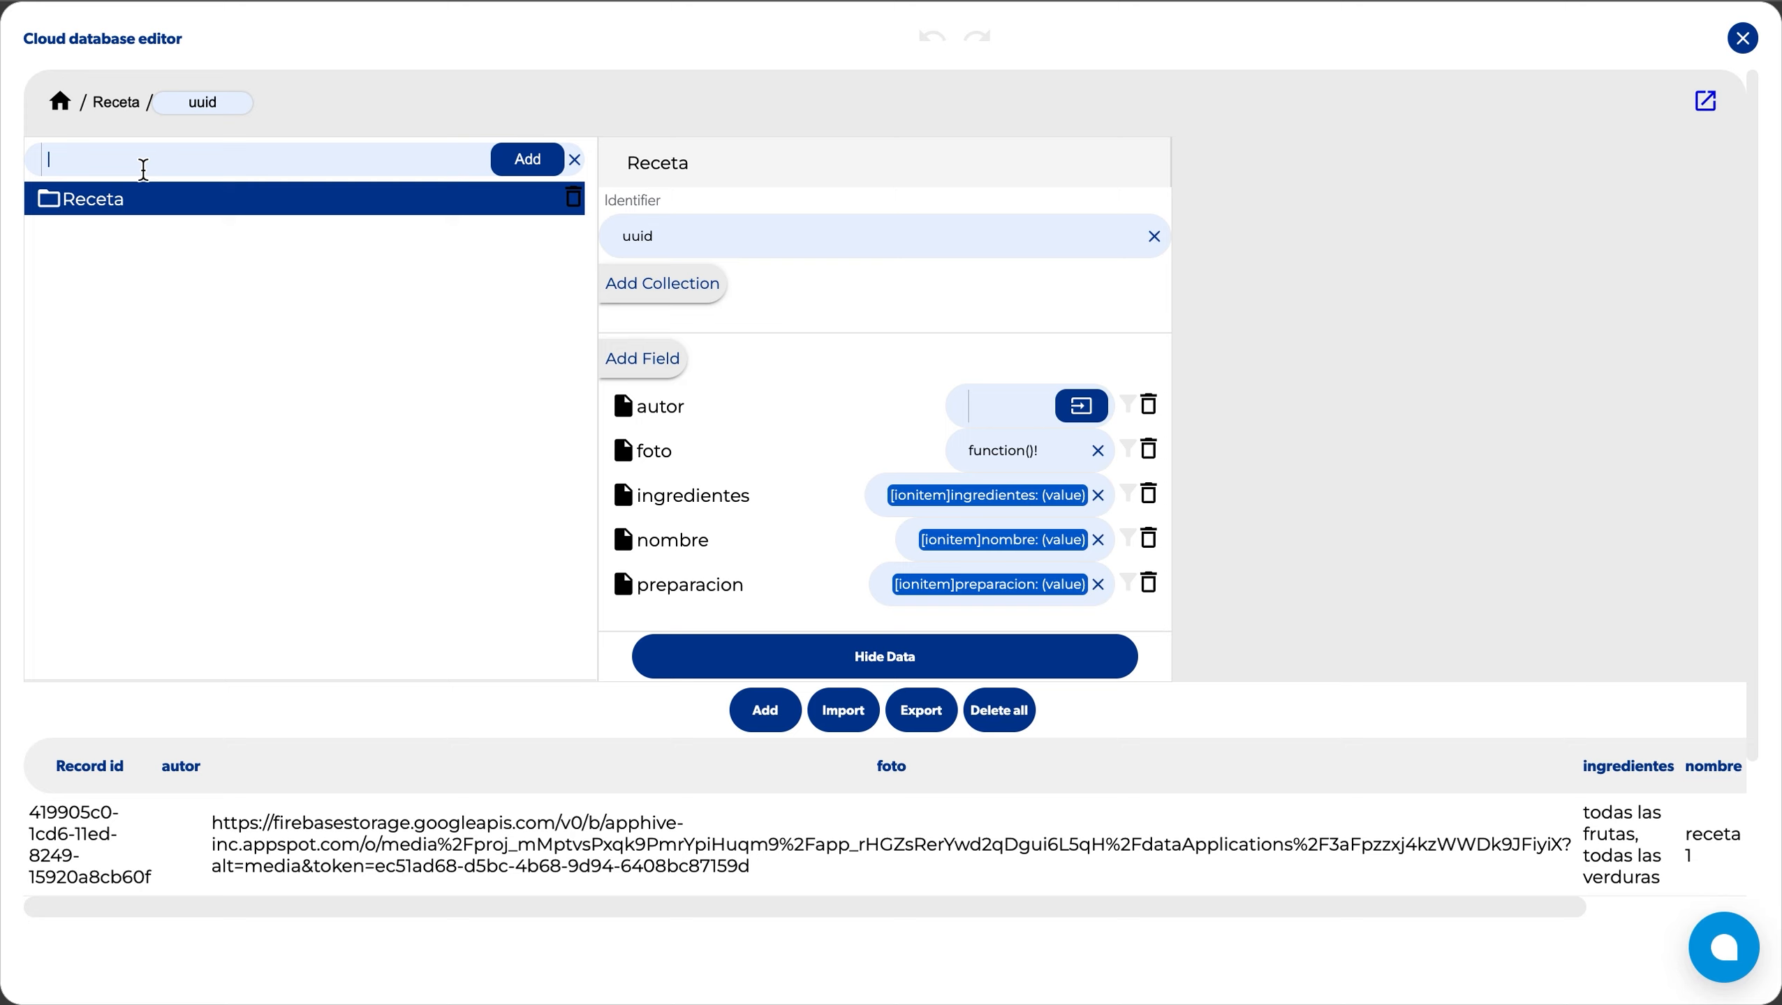
Step: Add a collection named configuraciones to the database and select it
type("configuraciones")
key("Return")
left_click(211, 239)
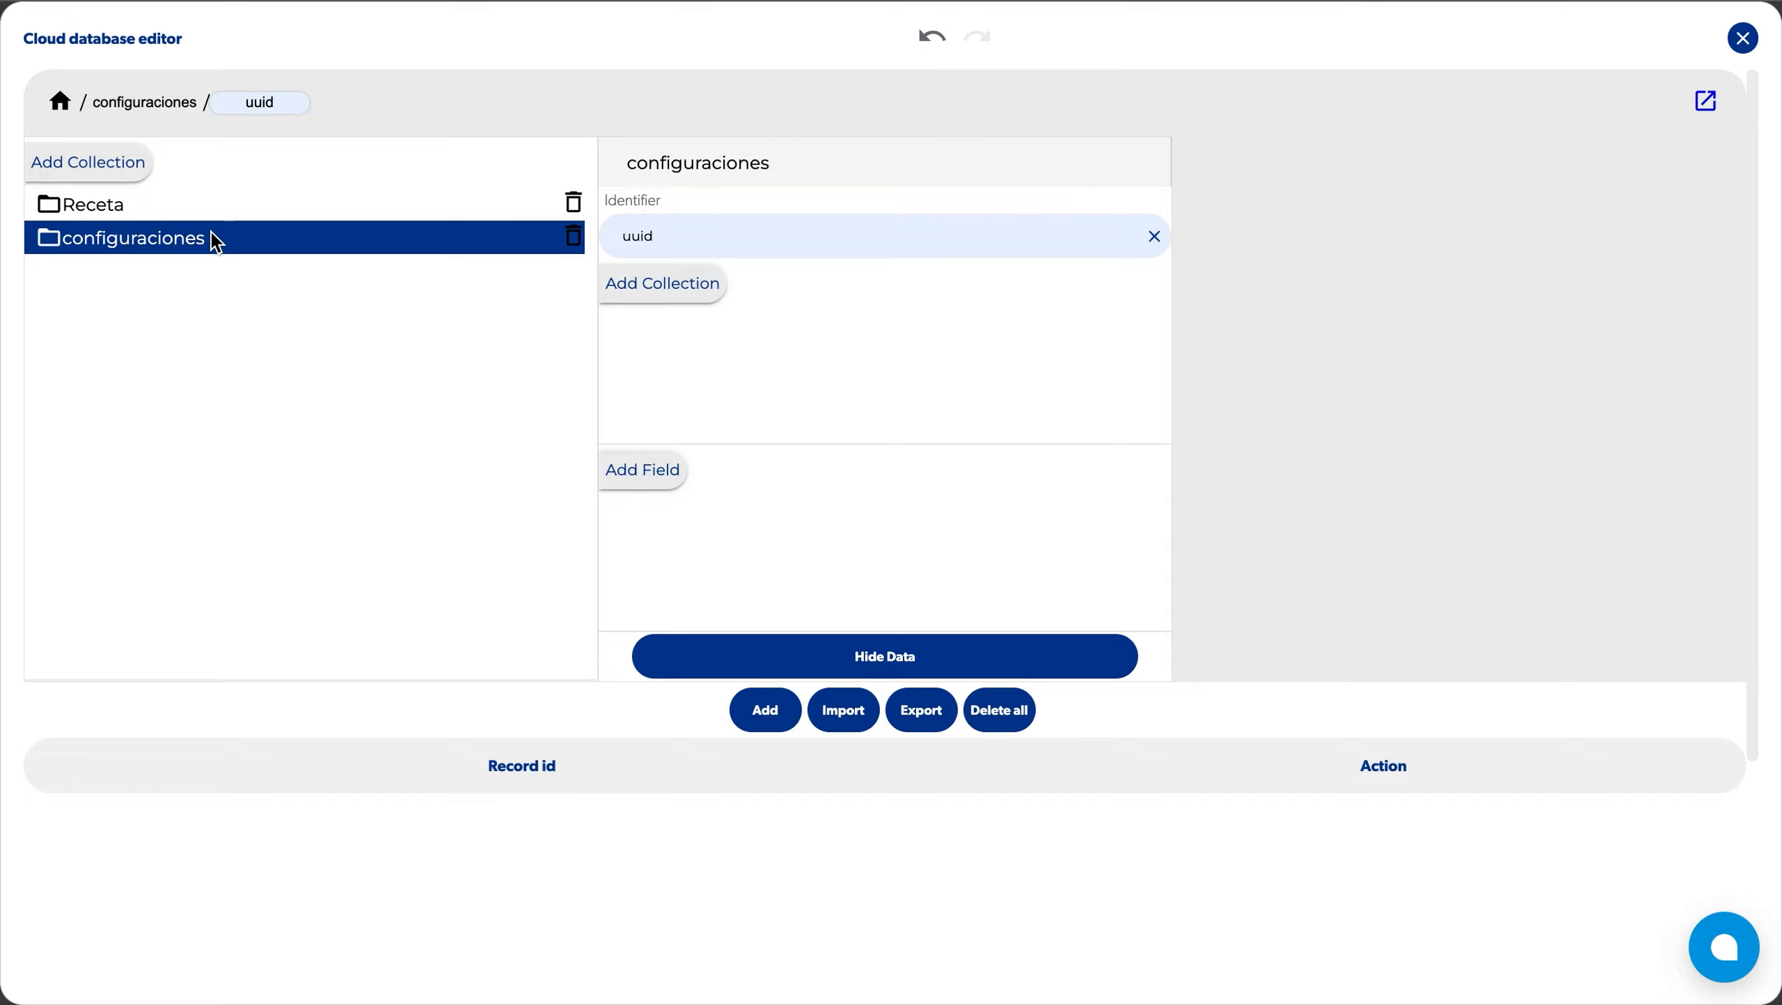
Step: Add the fields precios and categorias to the configuraciones collection
left_click(642, 470)
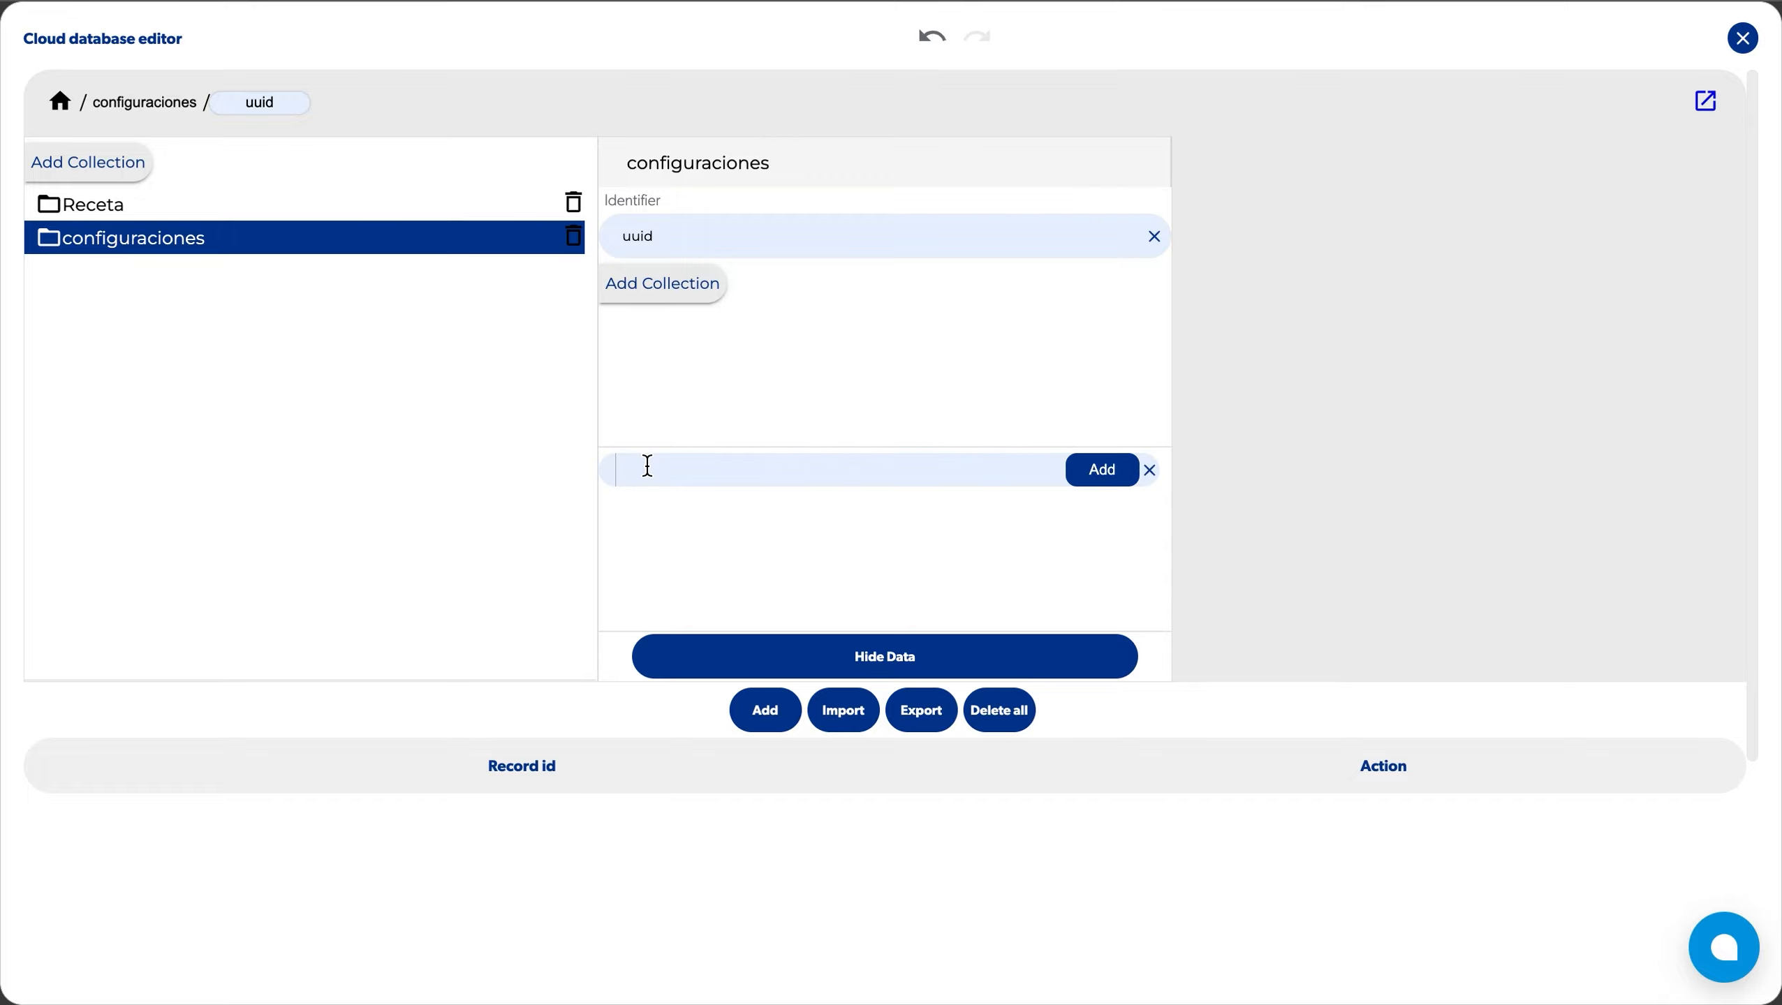
type("precios")
key("Return")
left_click(619, 465)
type("categorias")
key("Return")
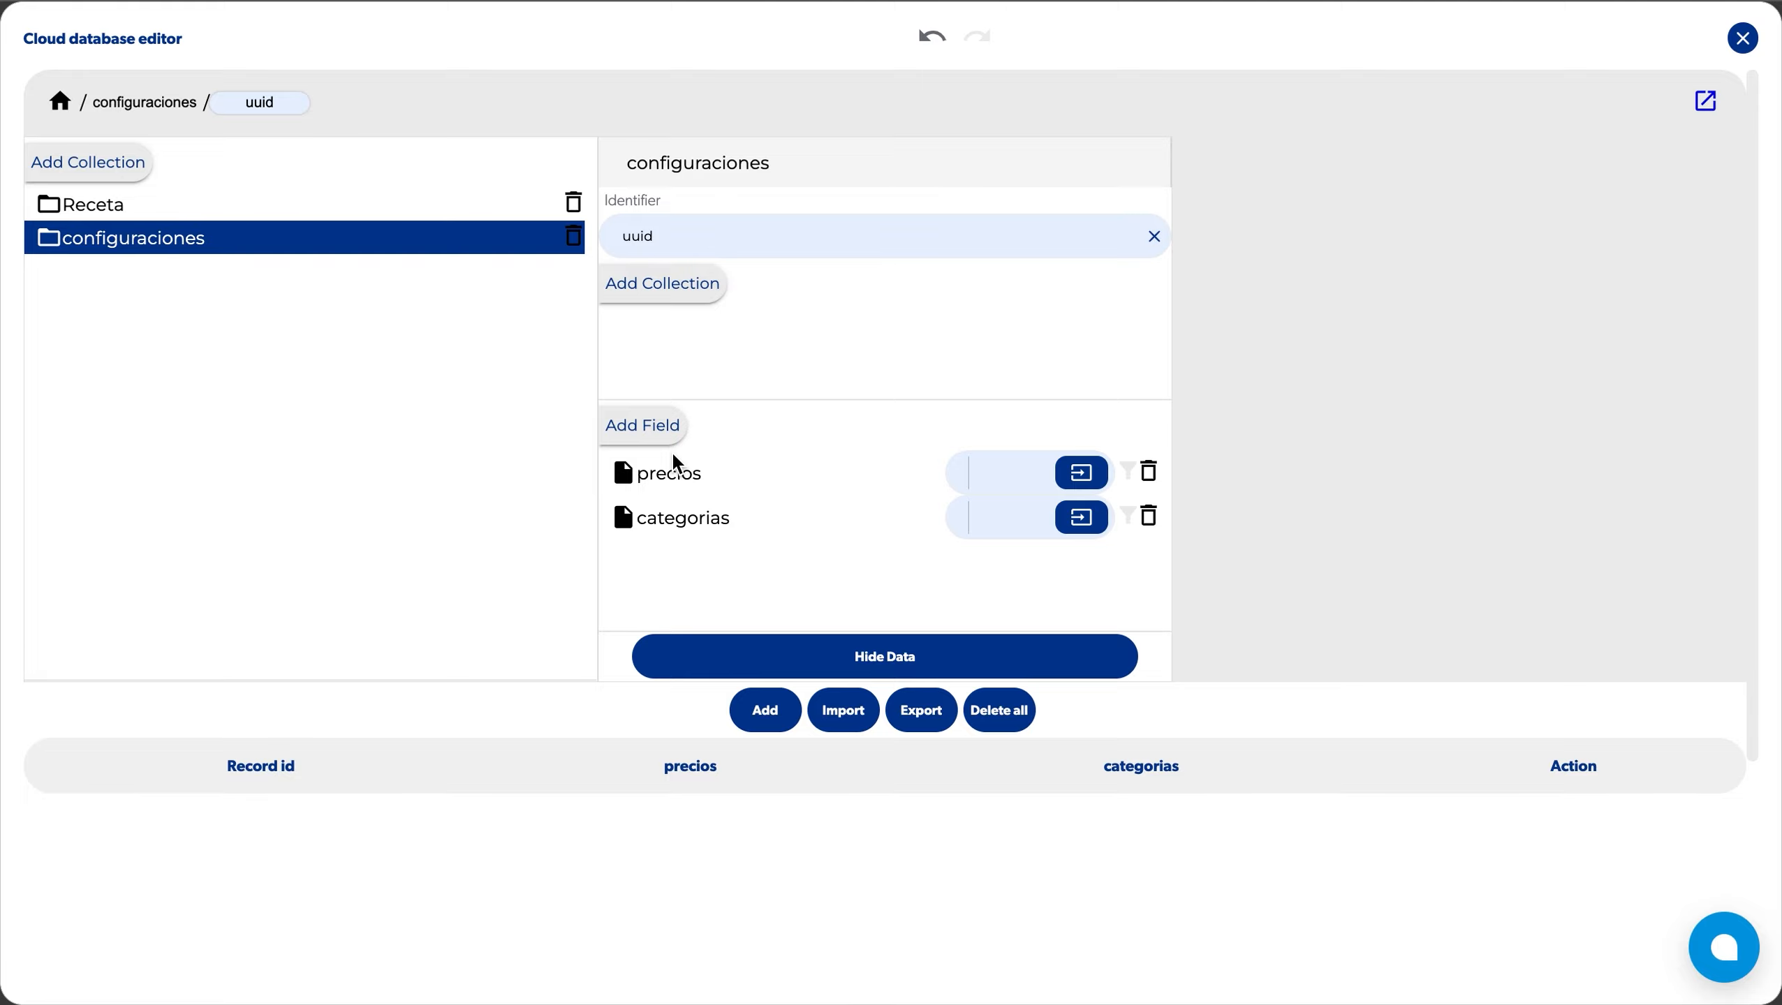
Step: Save a new configuraciones record with the custom id 0, precios 12 and categorias salsas
left_click(764, 710)
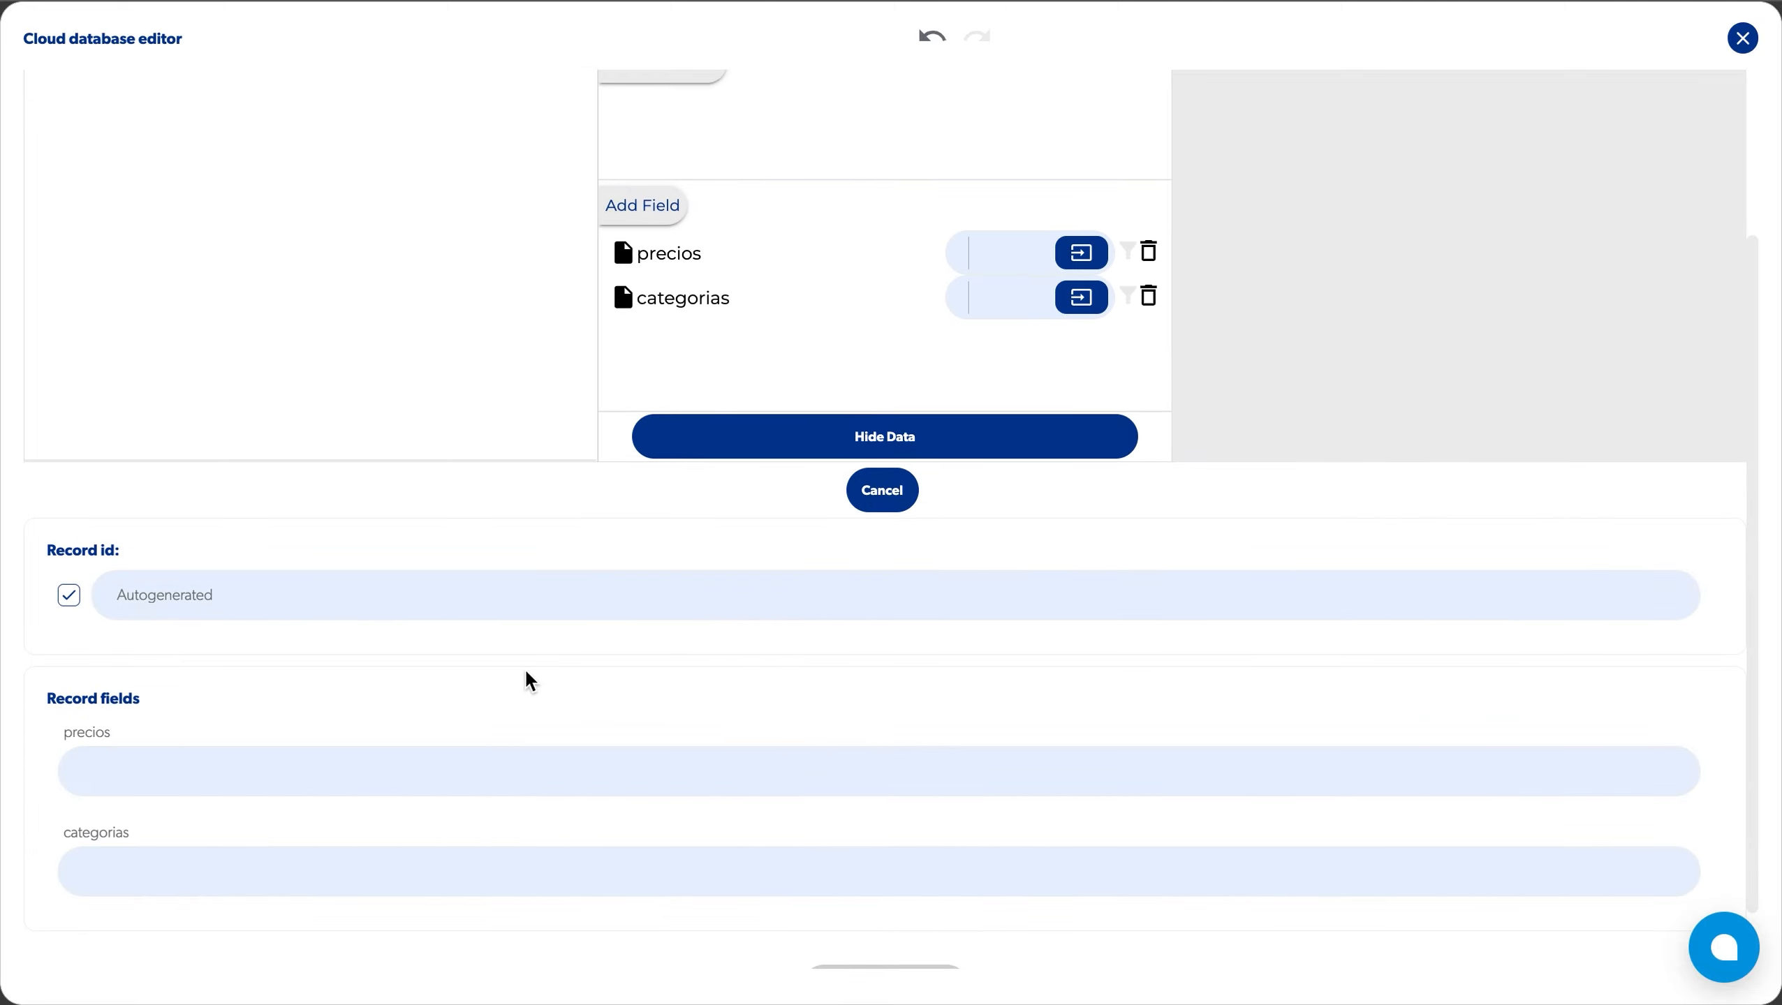
left_click(68, 595)
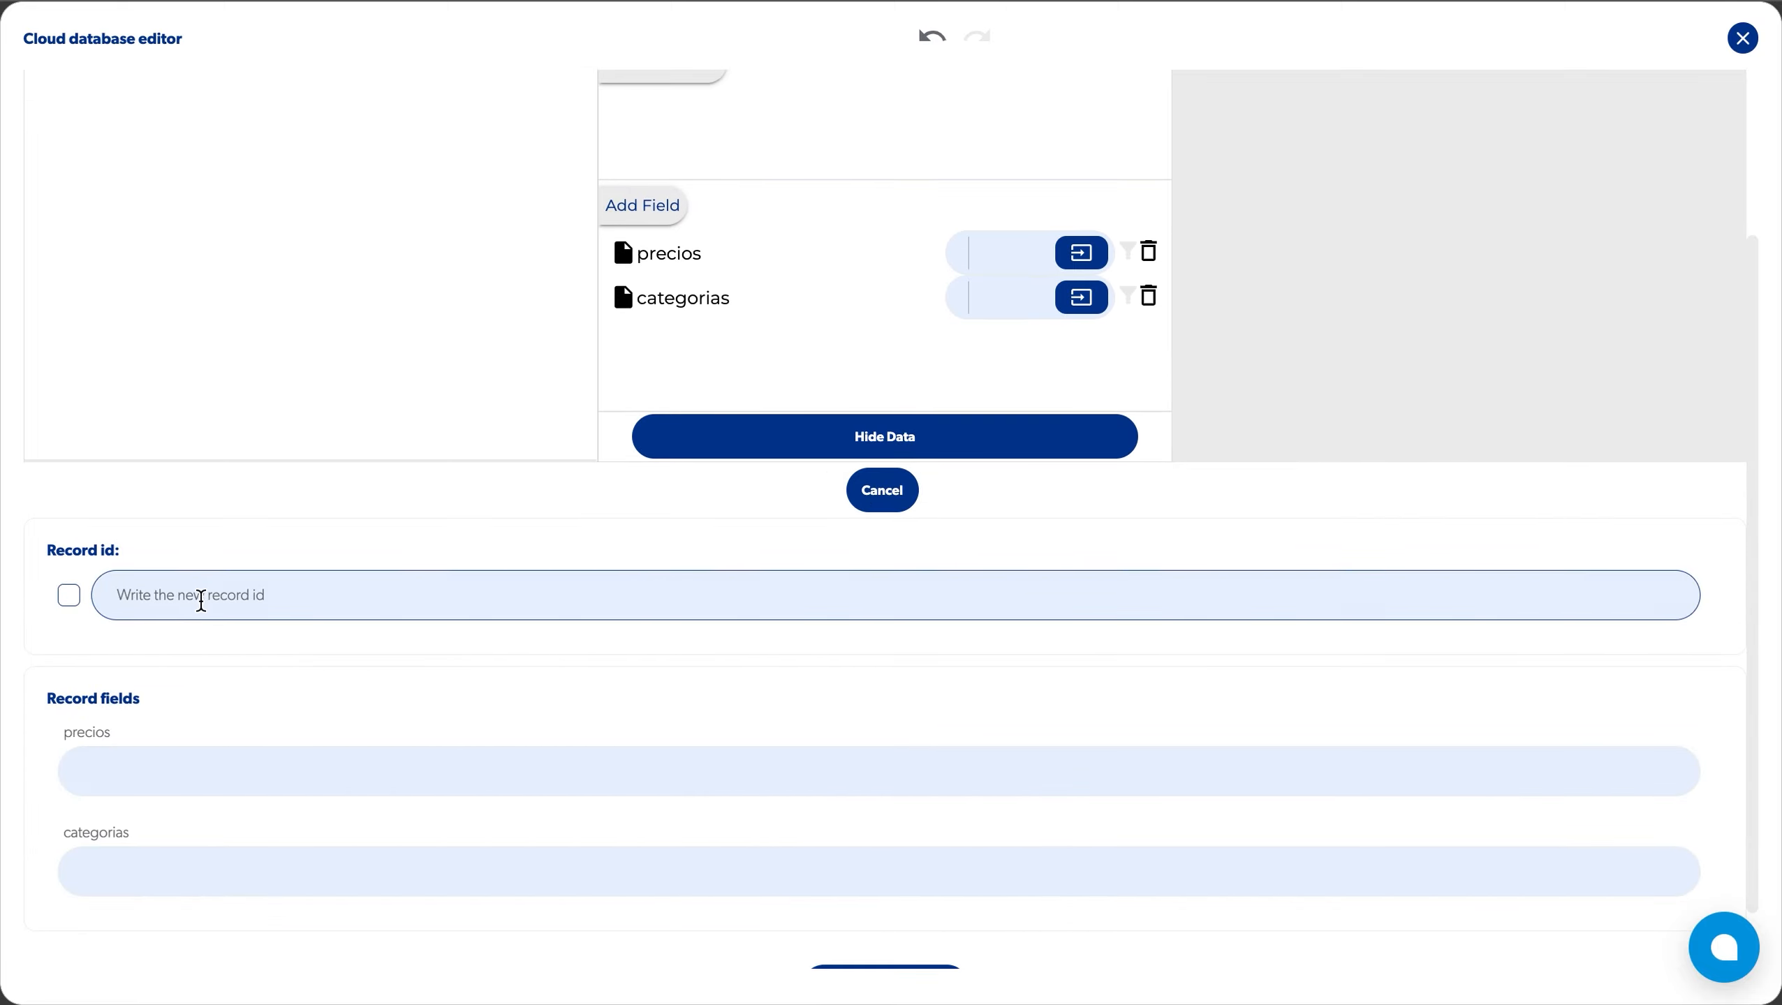
left_click(211, 597)
type("0")
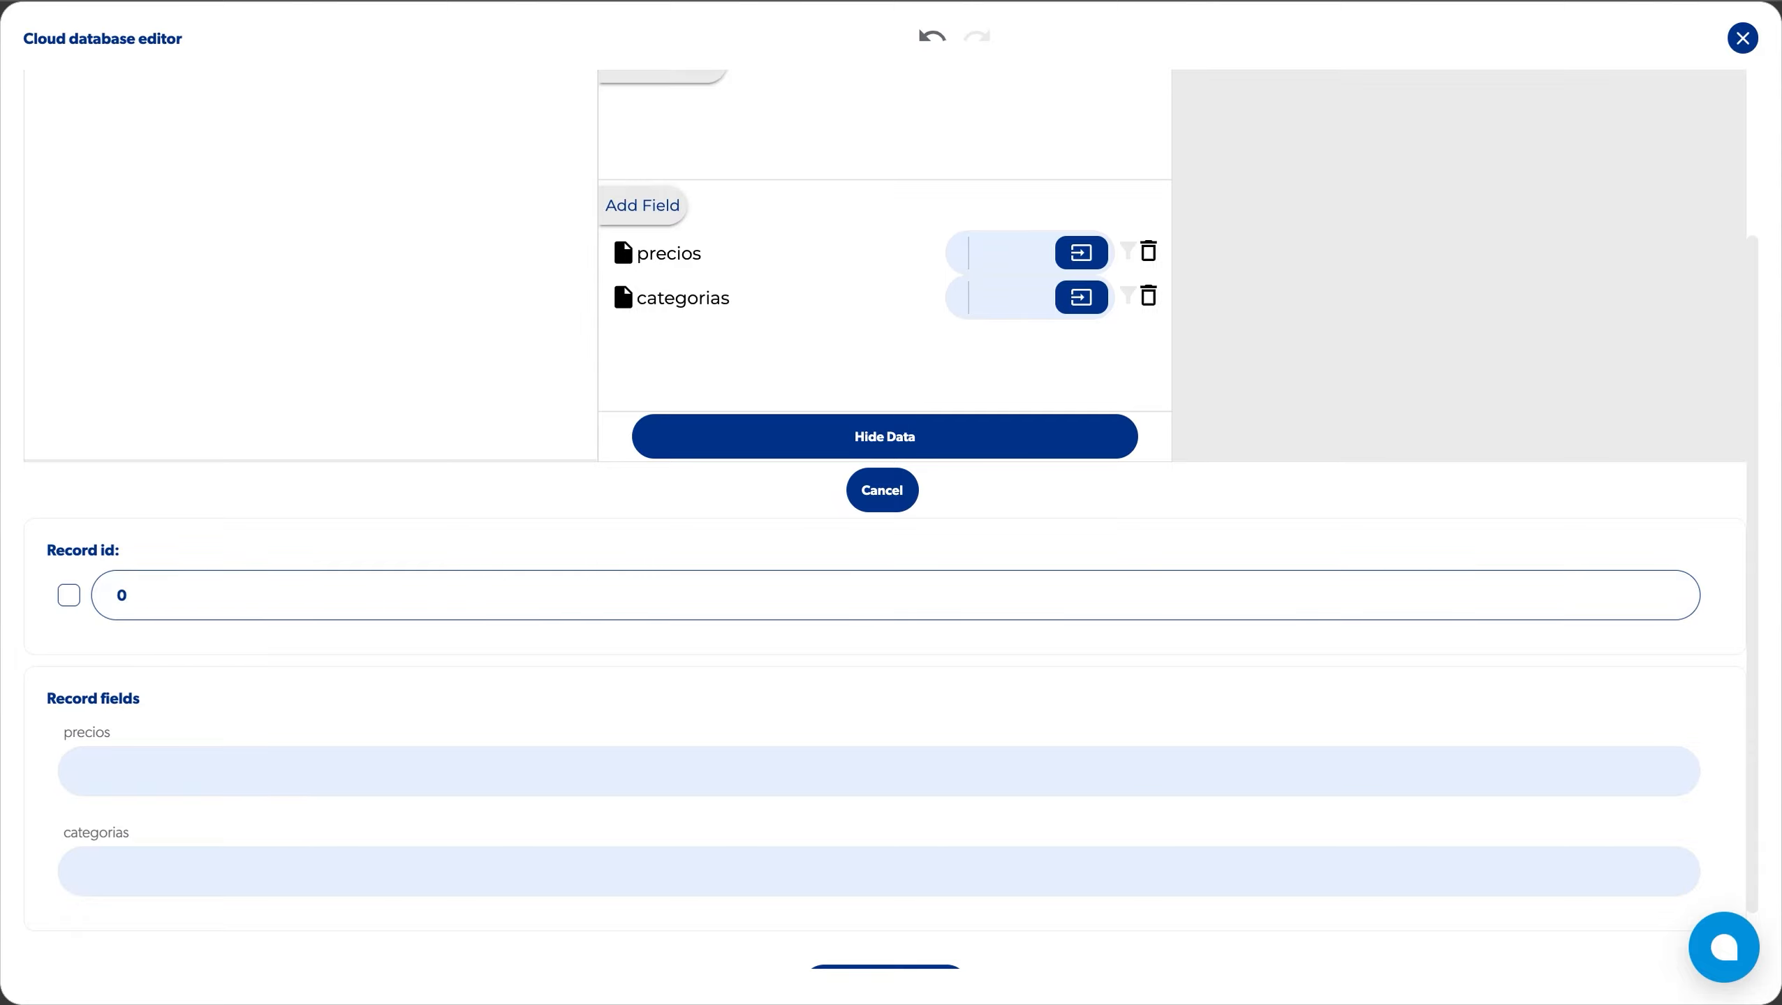
scroll(885, 535, "down", 1)
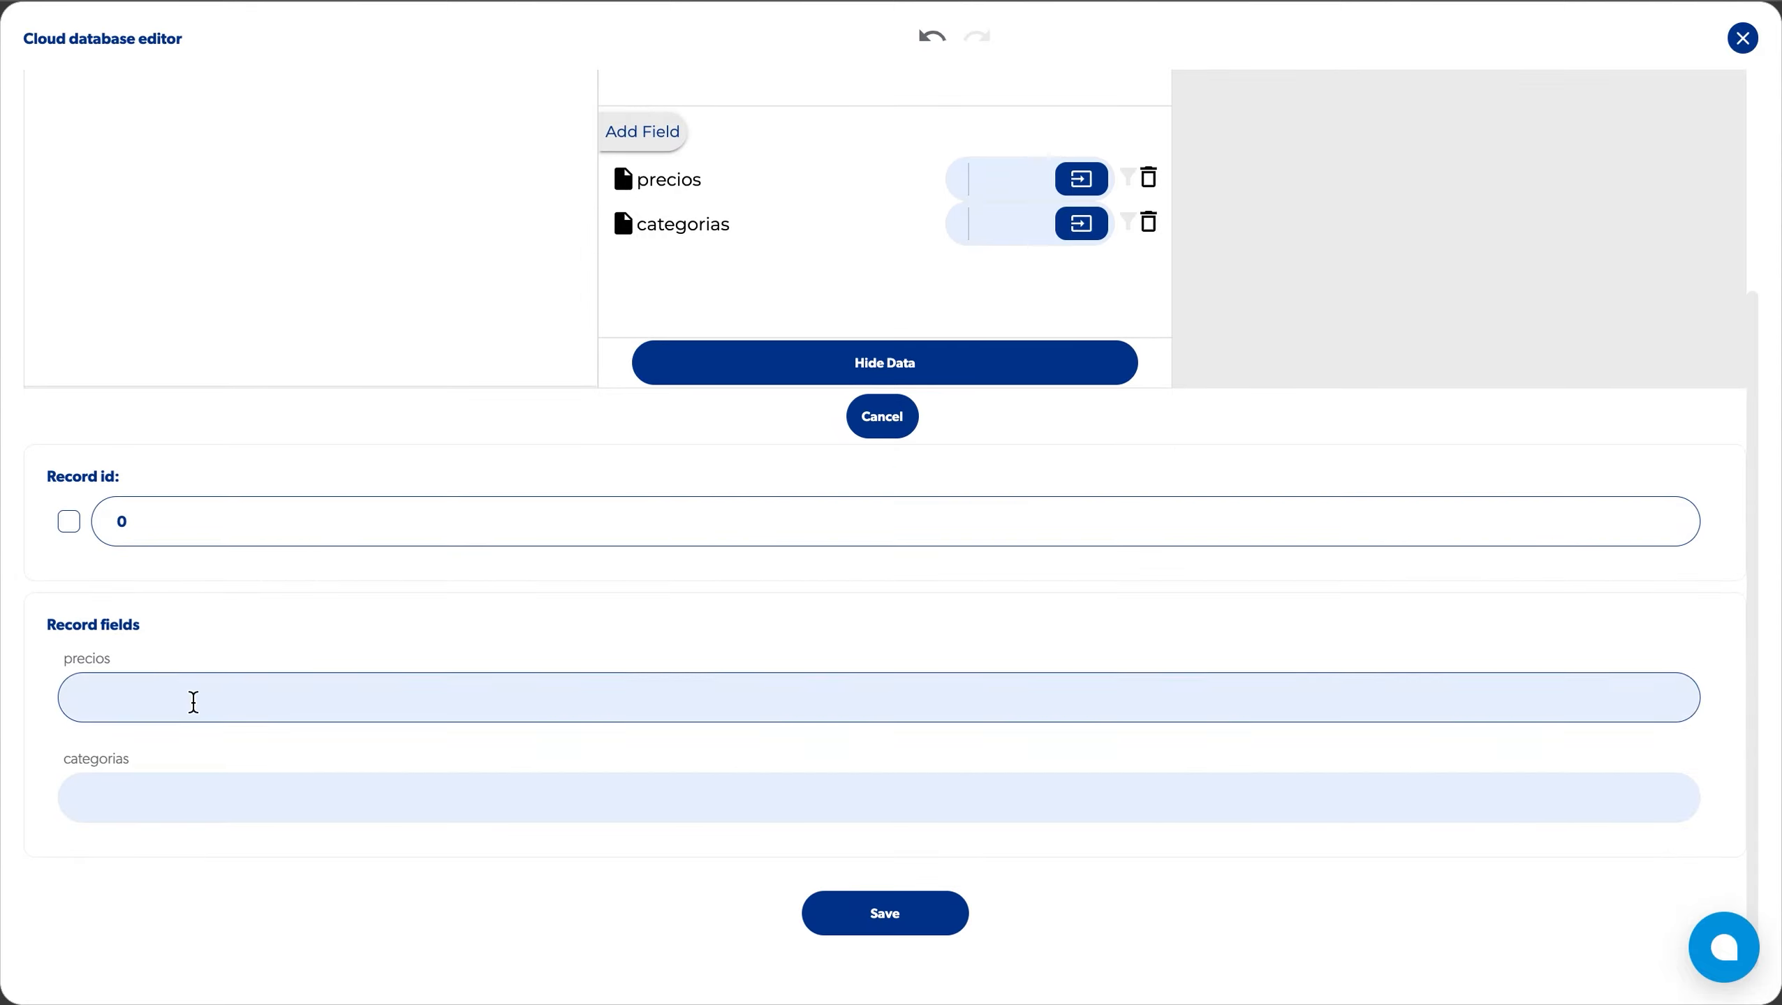
left_click(195, 699)
type("12")
left_click(231, 810)
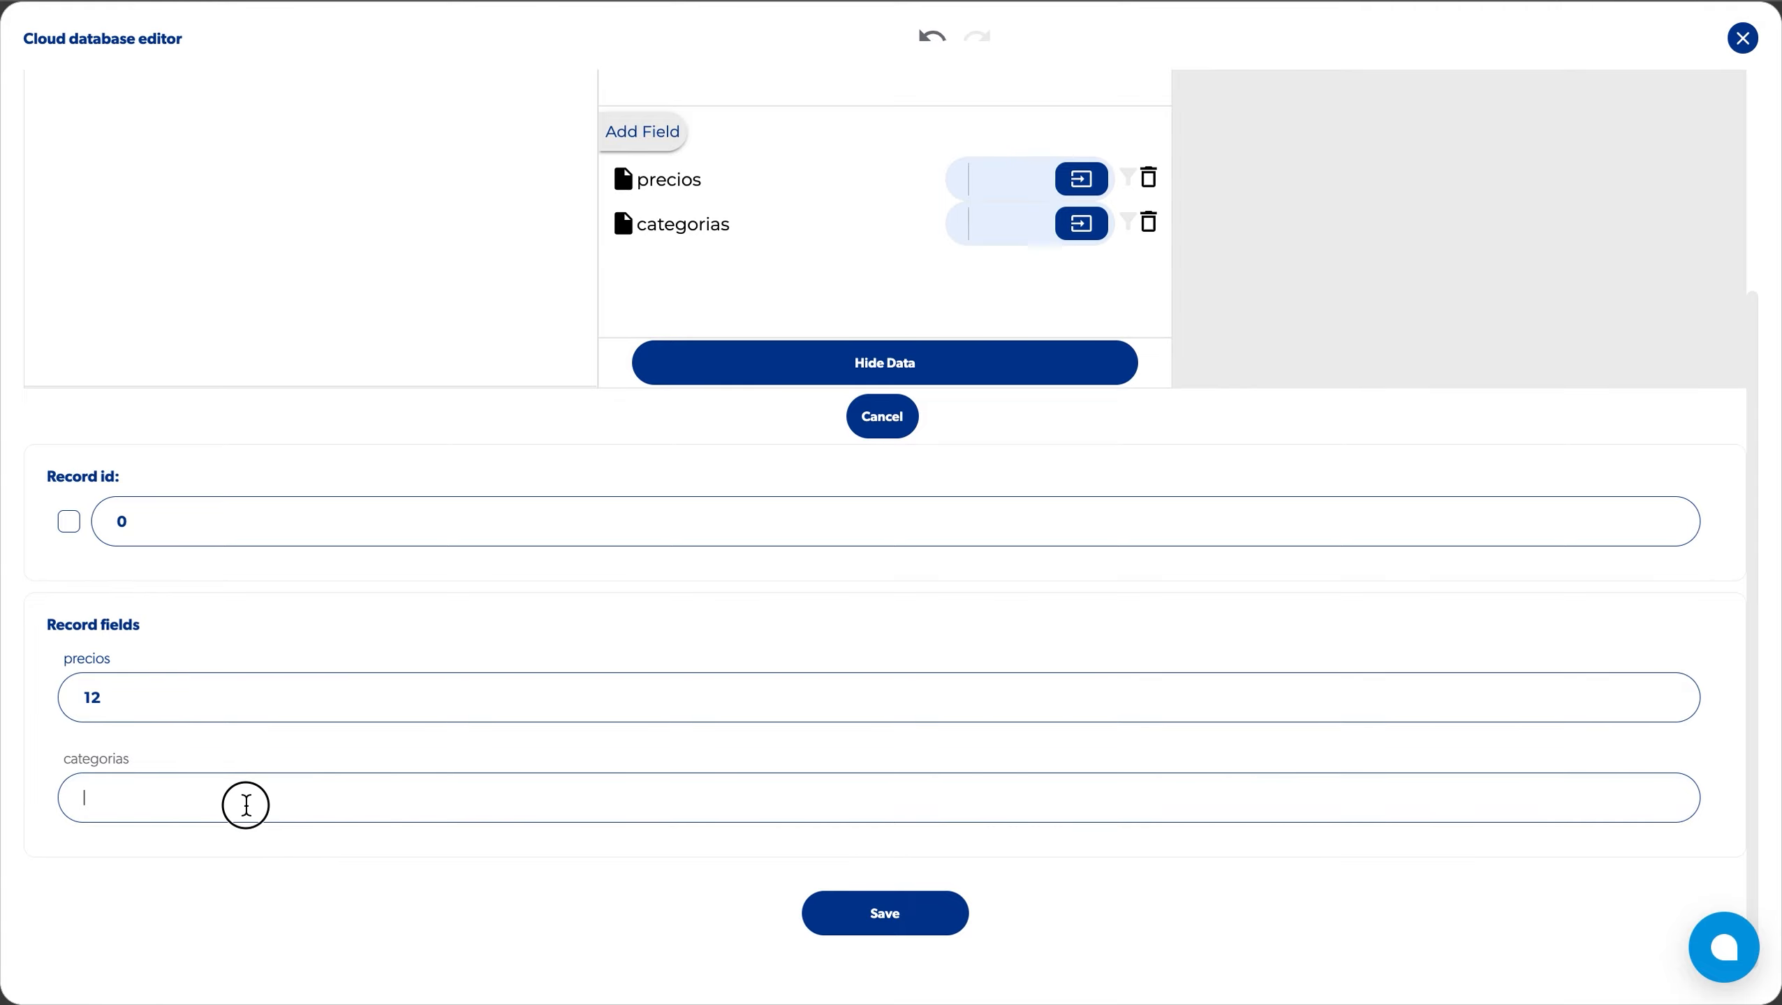
type("salsas")
key("Return")
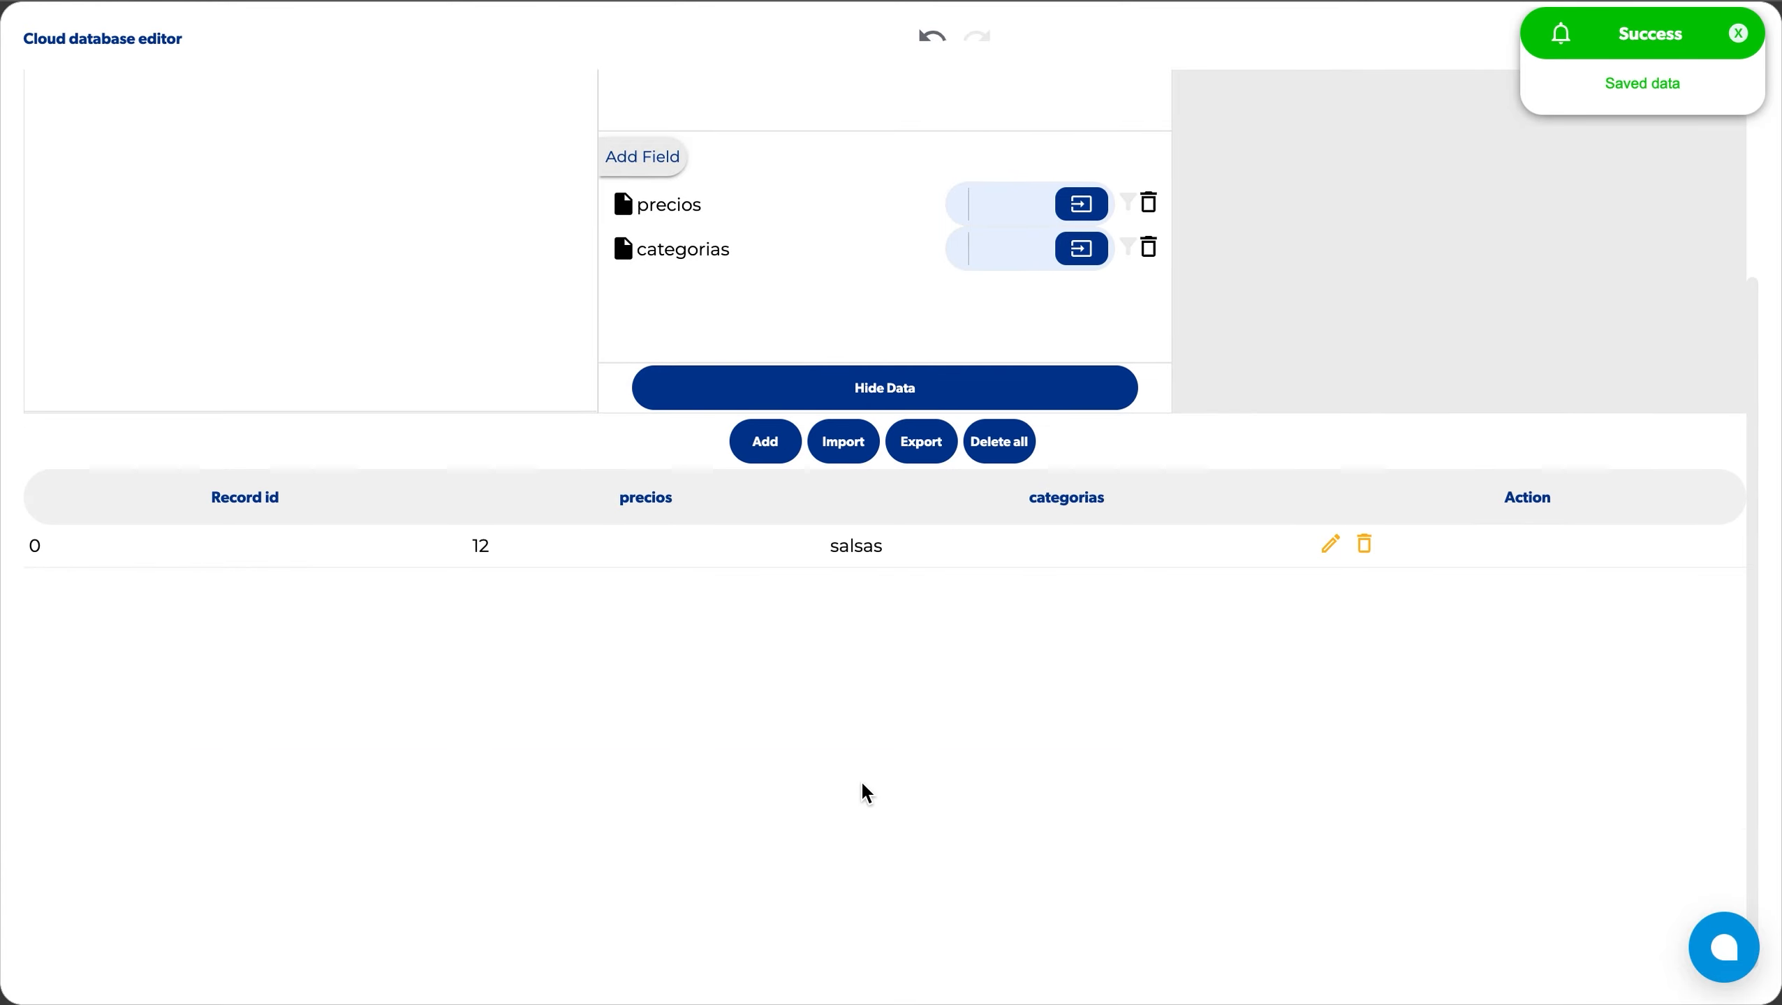
Step: Try a second configuraciones record, testing the custom id uyi and the autogenerated id with empty fields
scroll(868, 793, "up", 4)
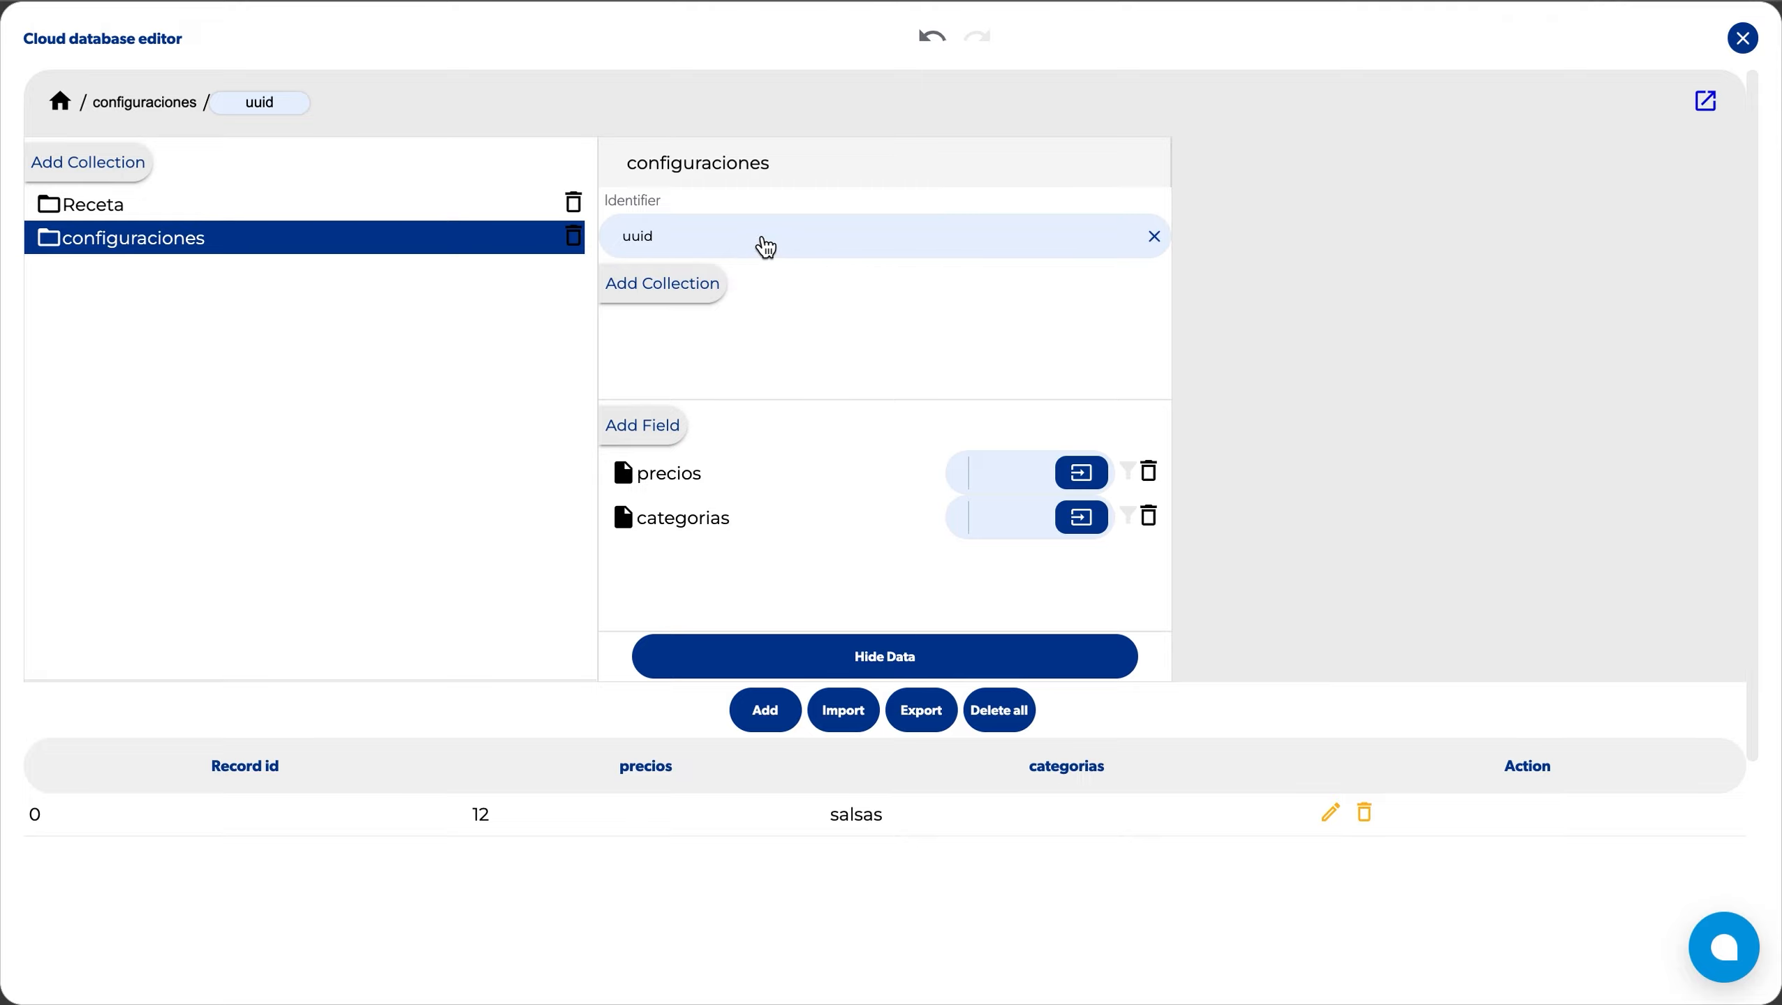
left_click(766, 710)
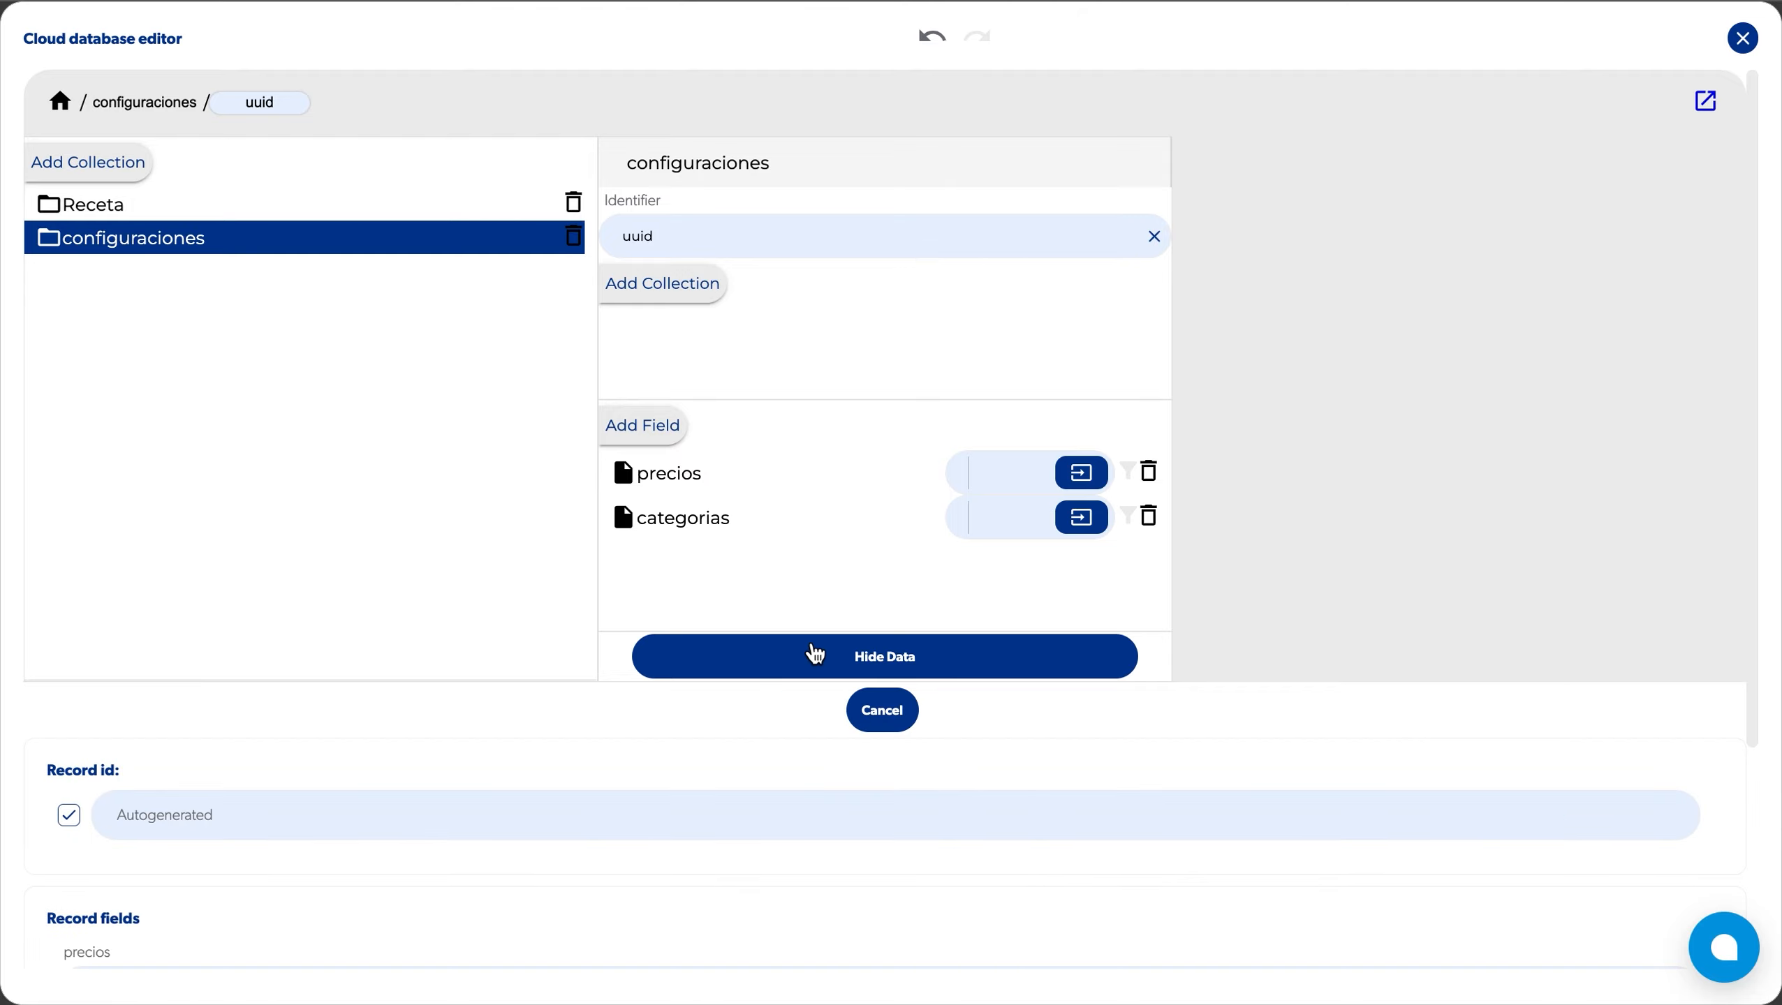
scroll(812, 655, "down", 4)
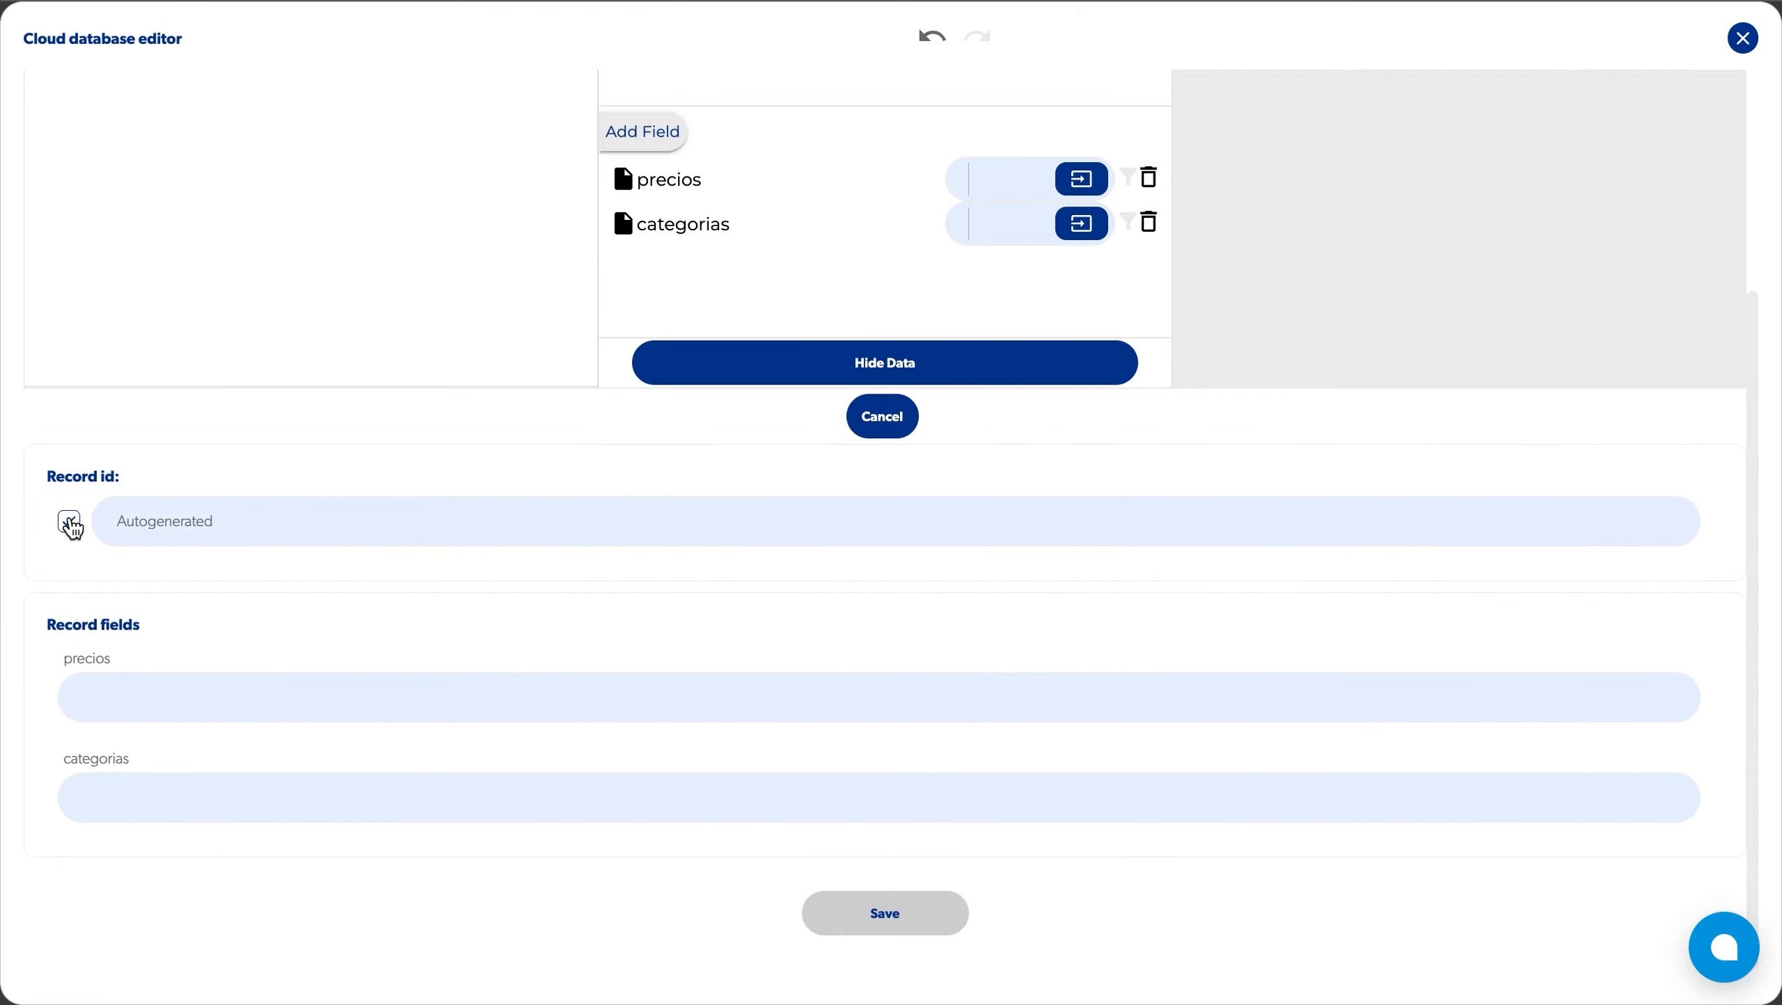
left_click(68, 521)
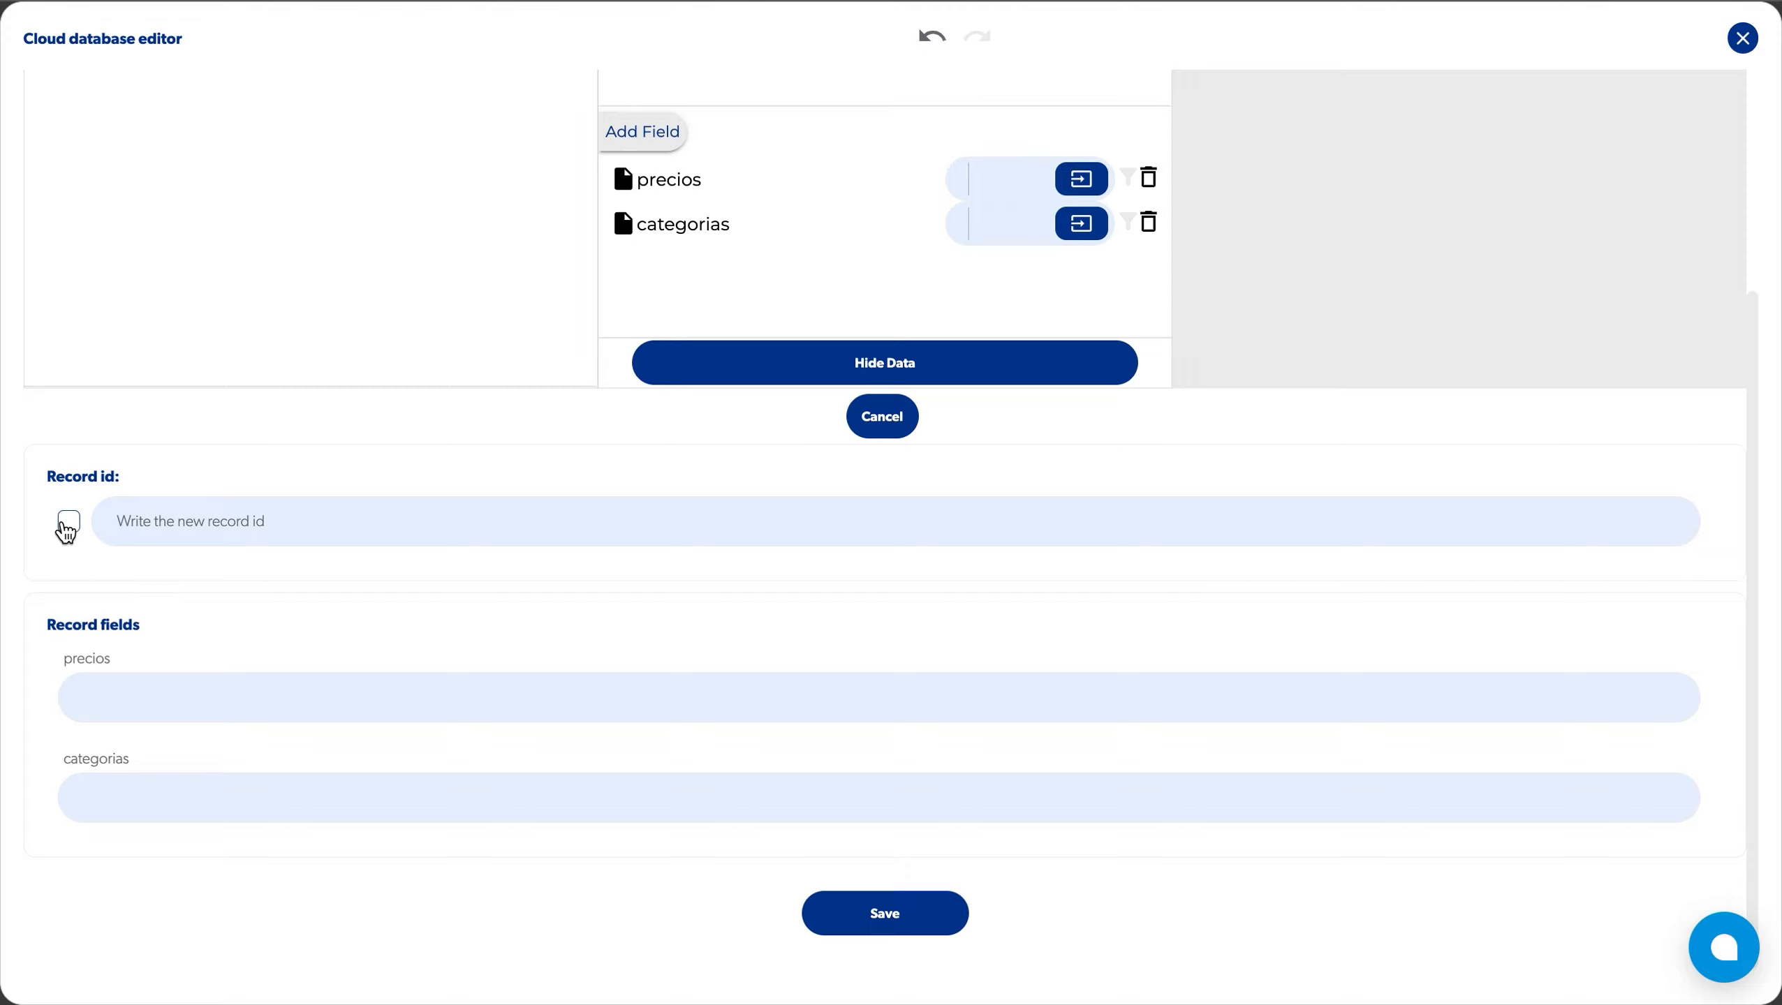
left_click(222, 521)
type("uyi")
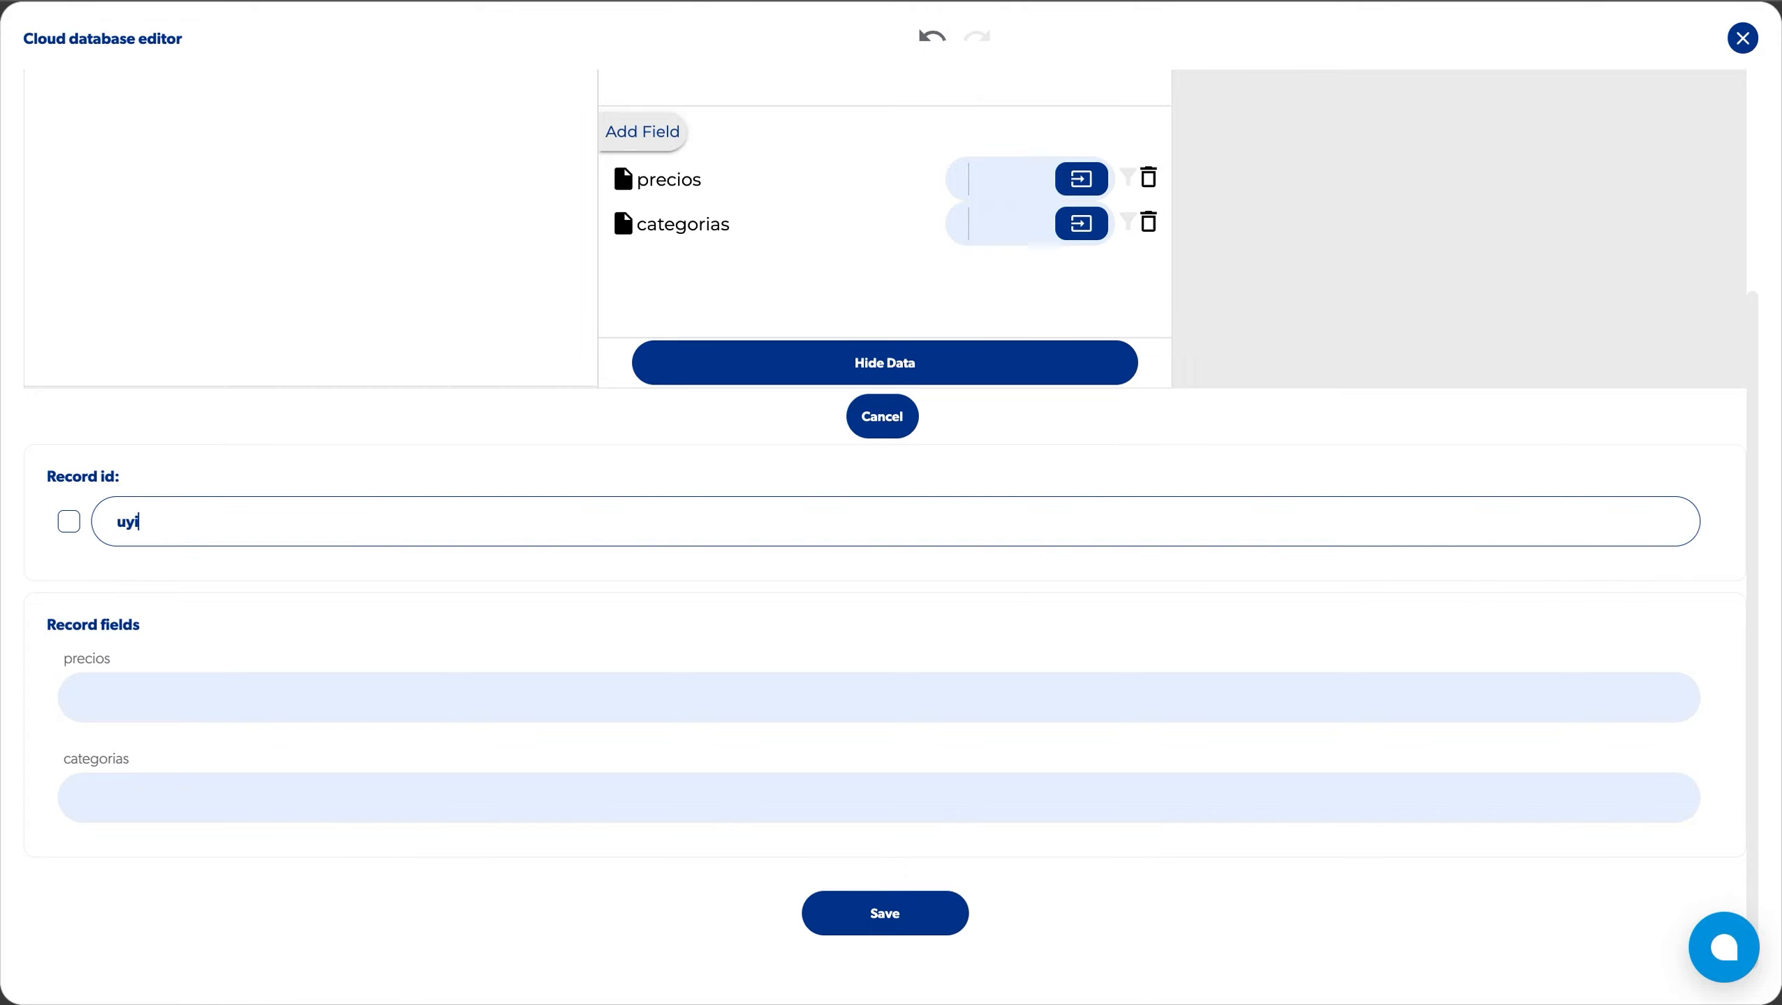
left_click(77, 533)
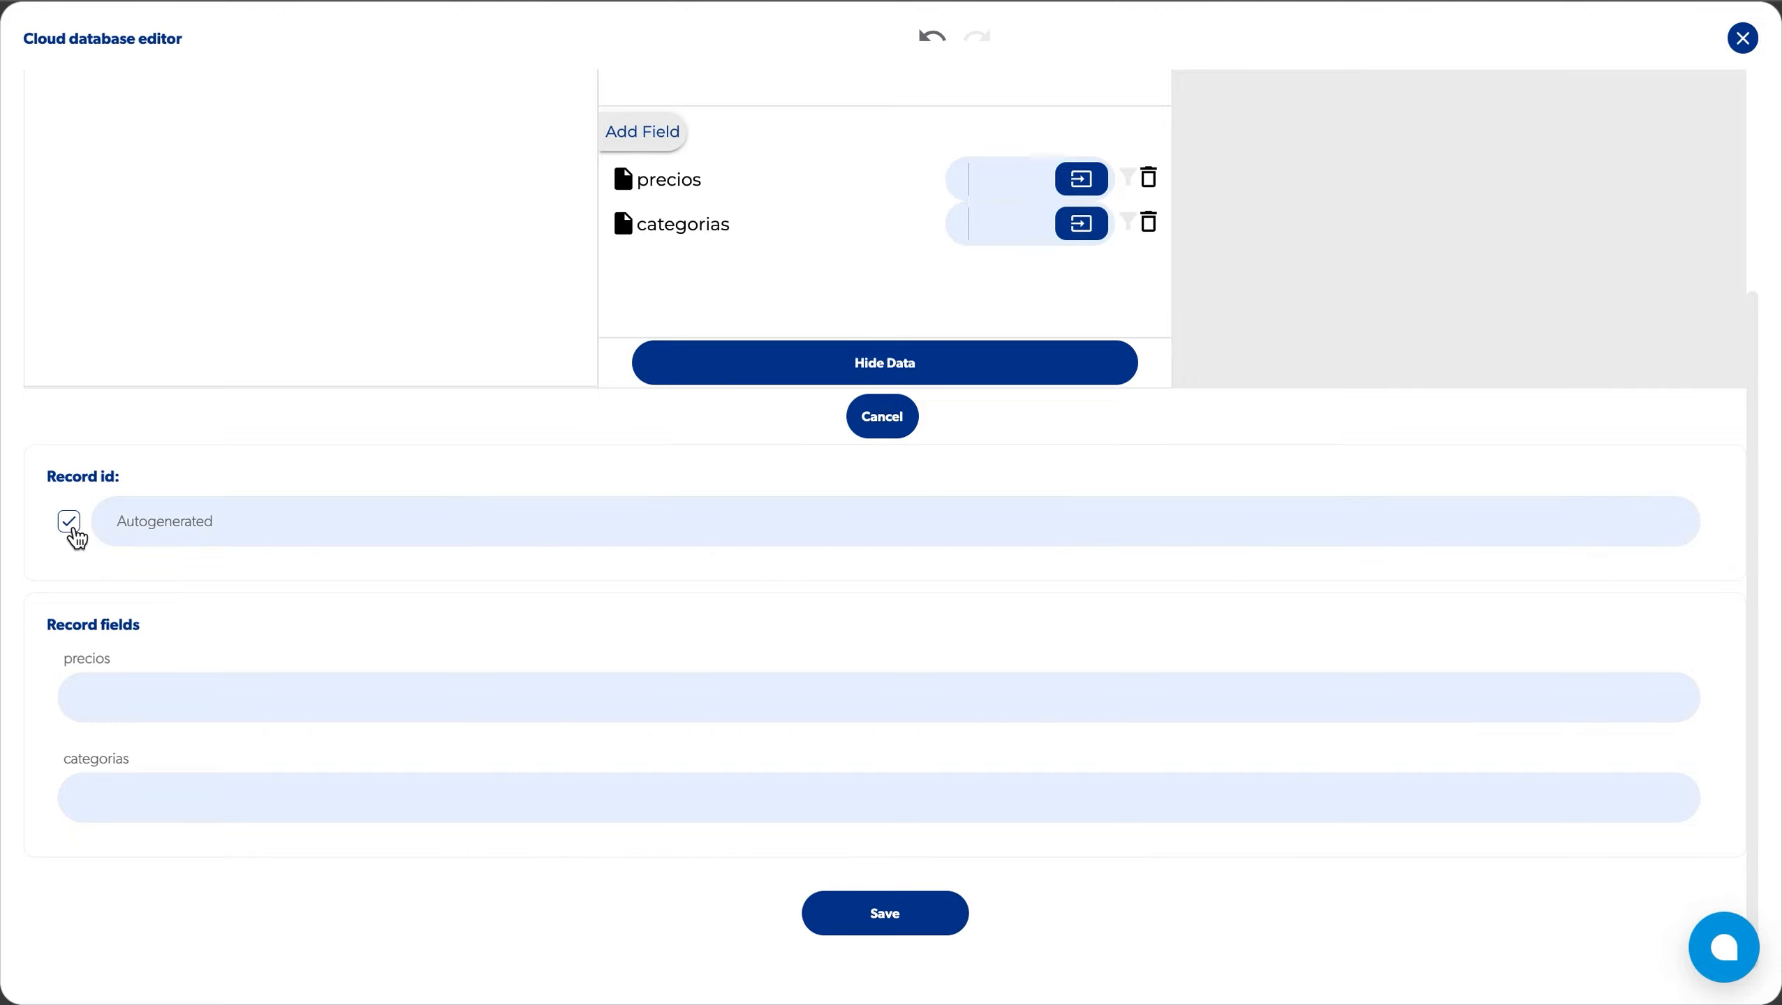
left_click(169, 534)
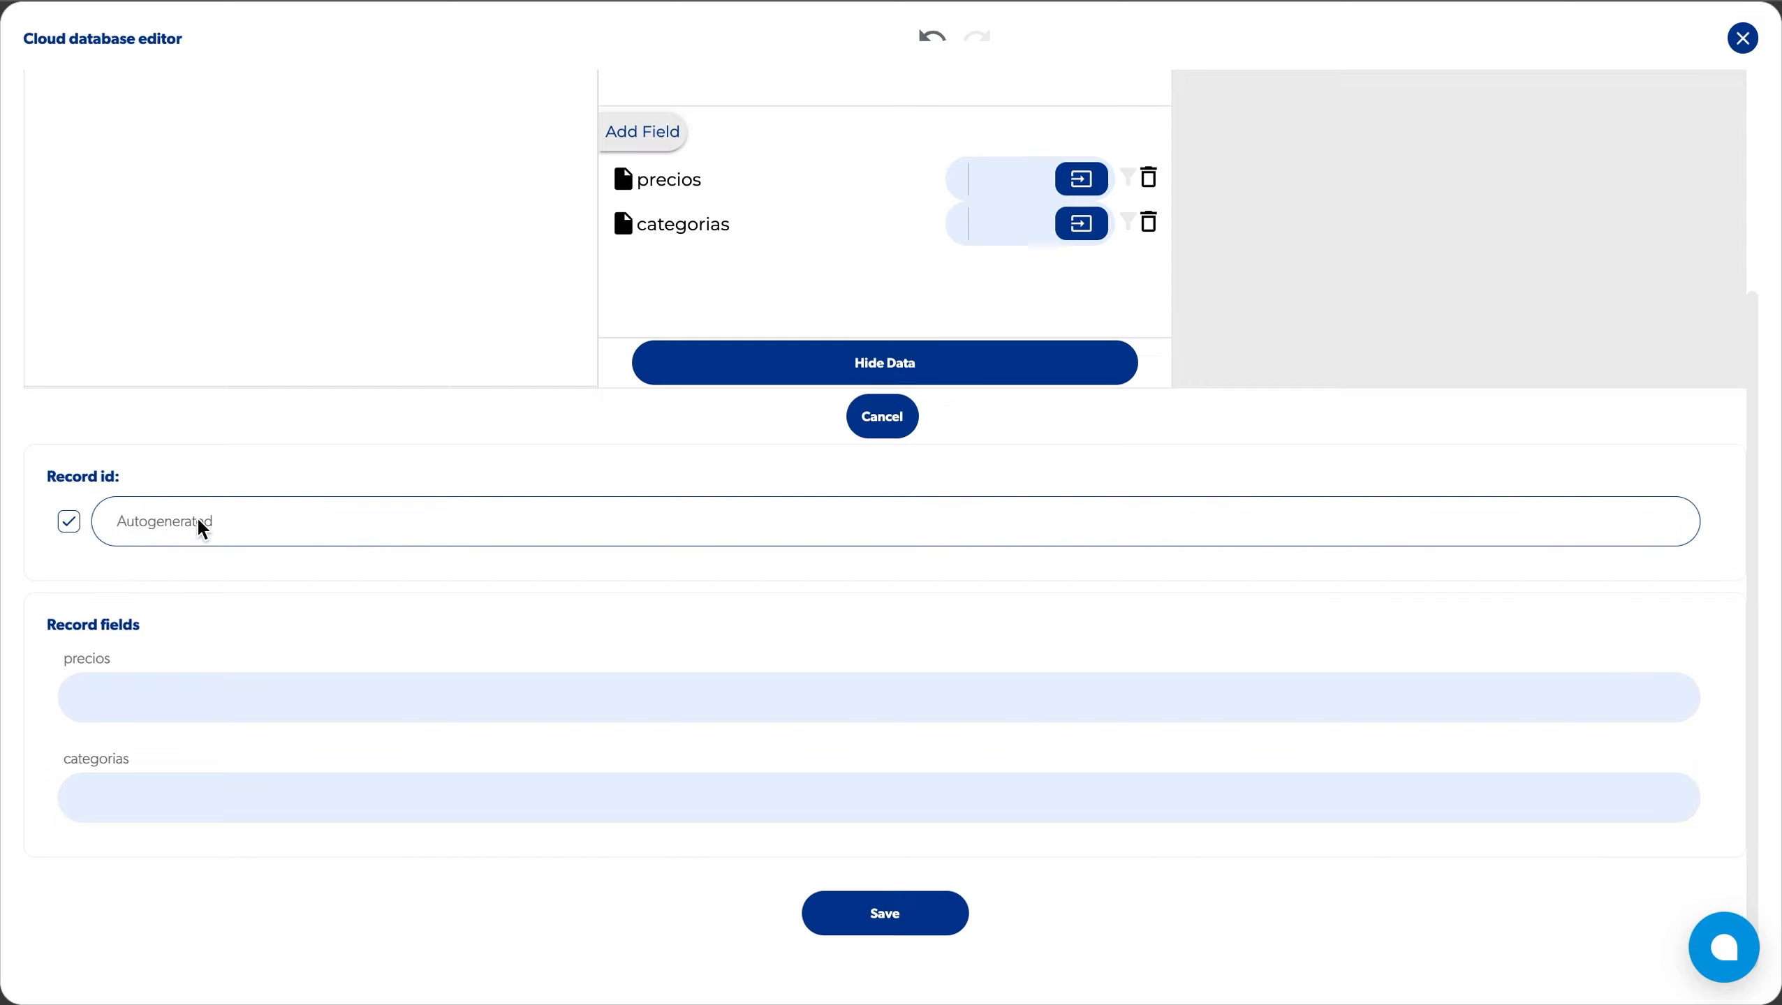
left_click(207, 697)
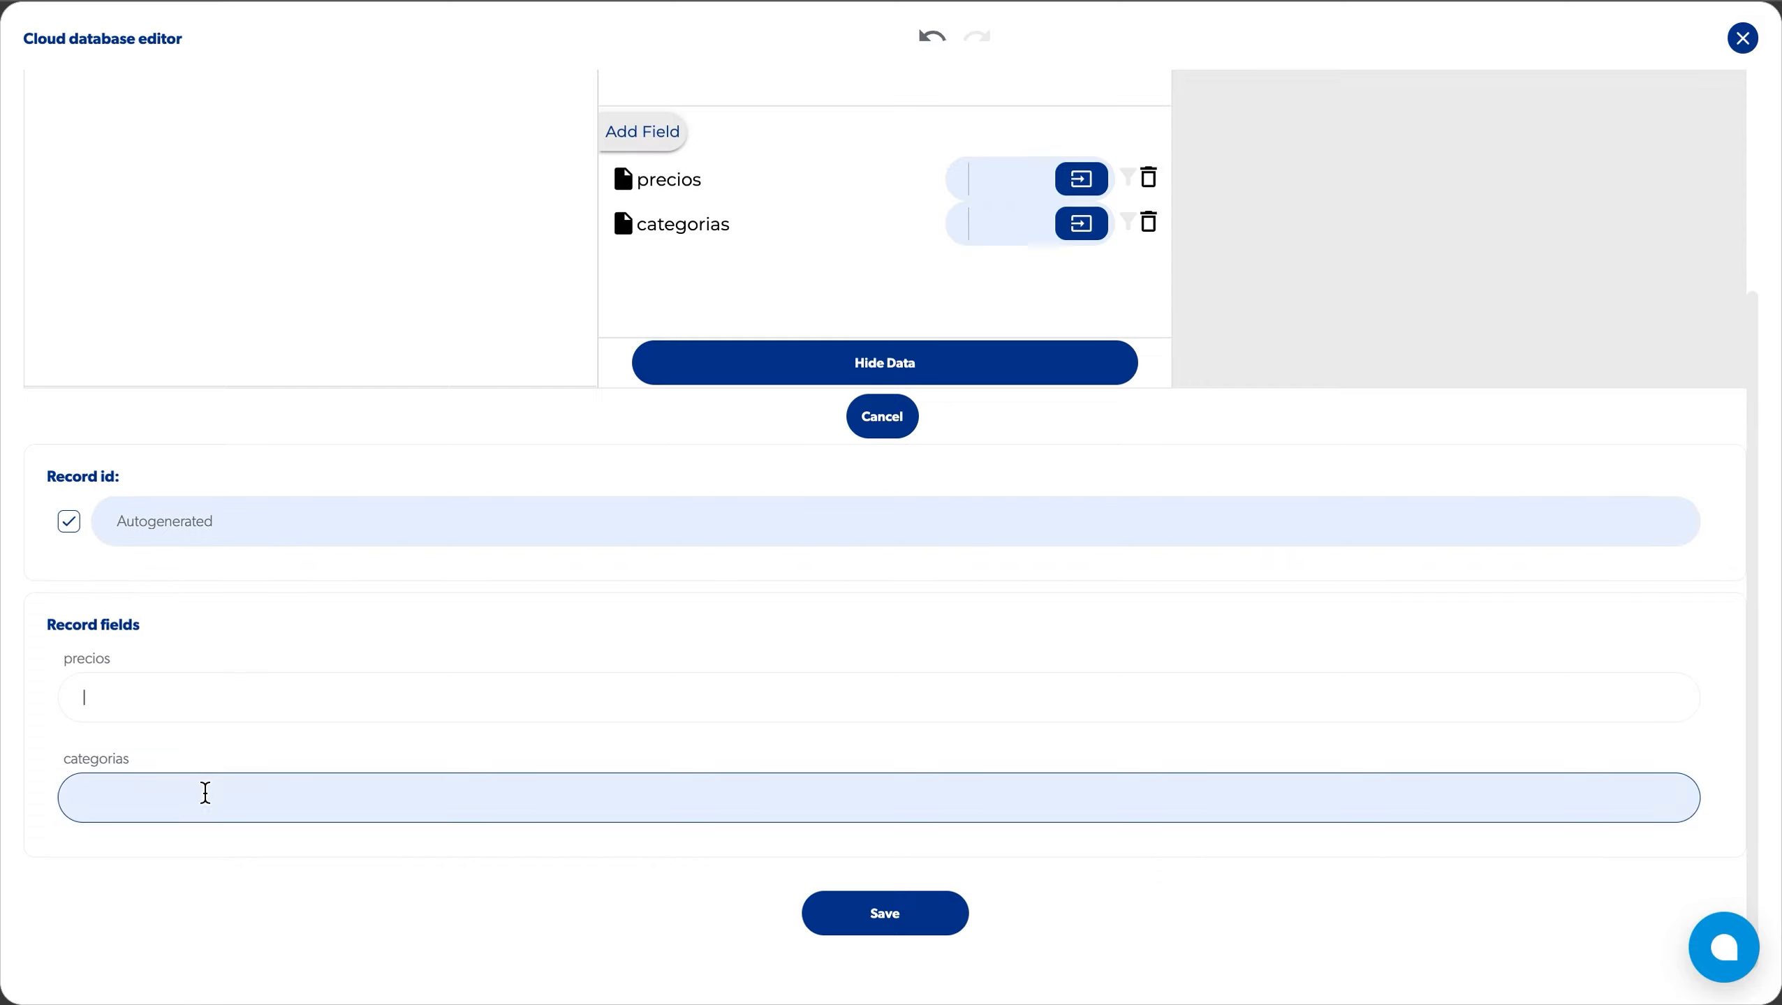
left_click(203, 794)
key("Return")
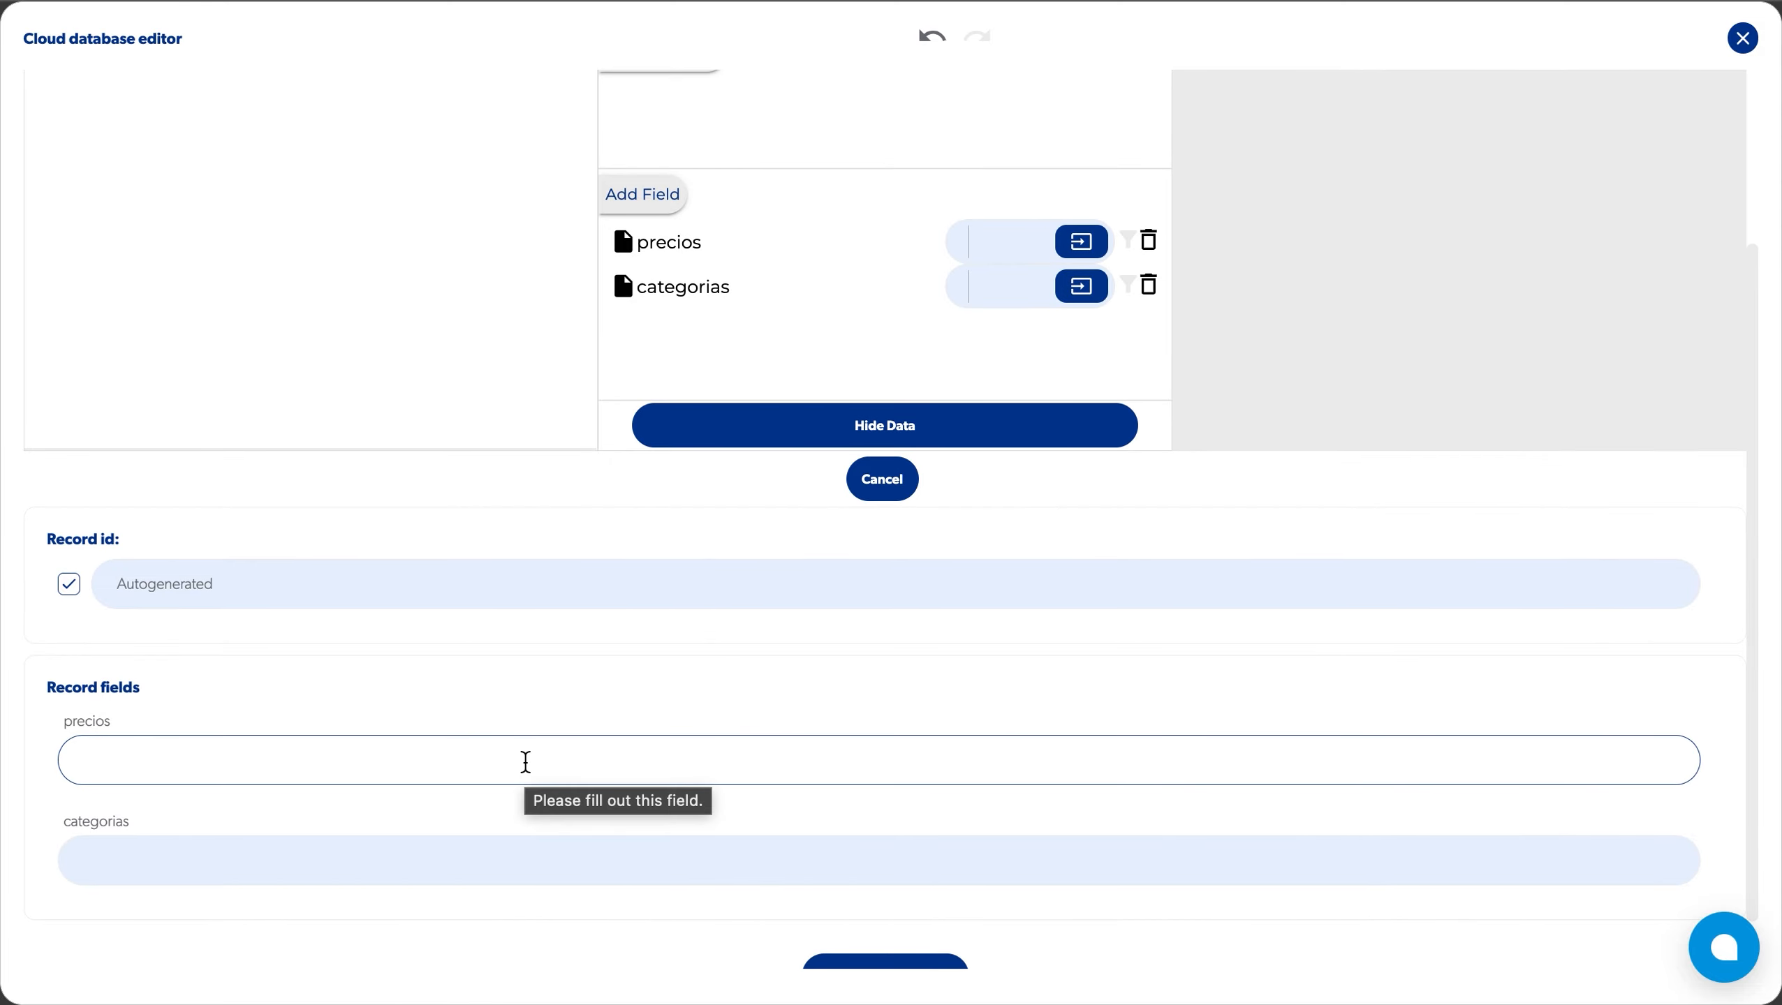
Step: Set the configuraciones identifier to the plain text 0 and close the database editor
scroll(971, 530, "up", 3)
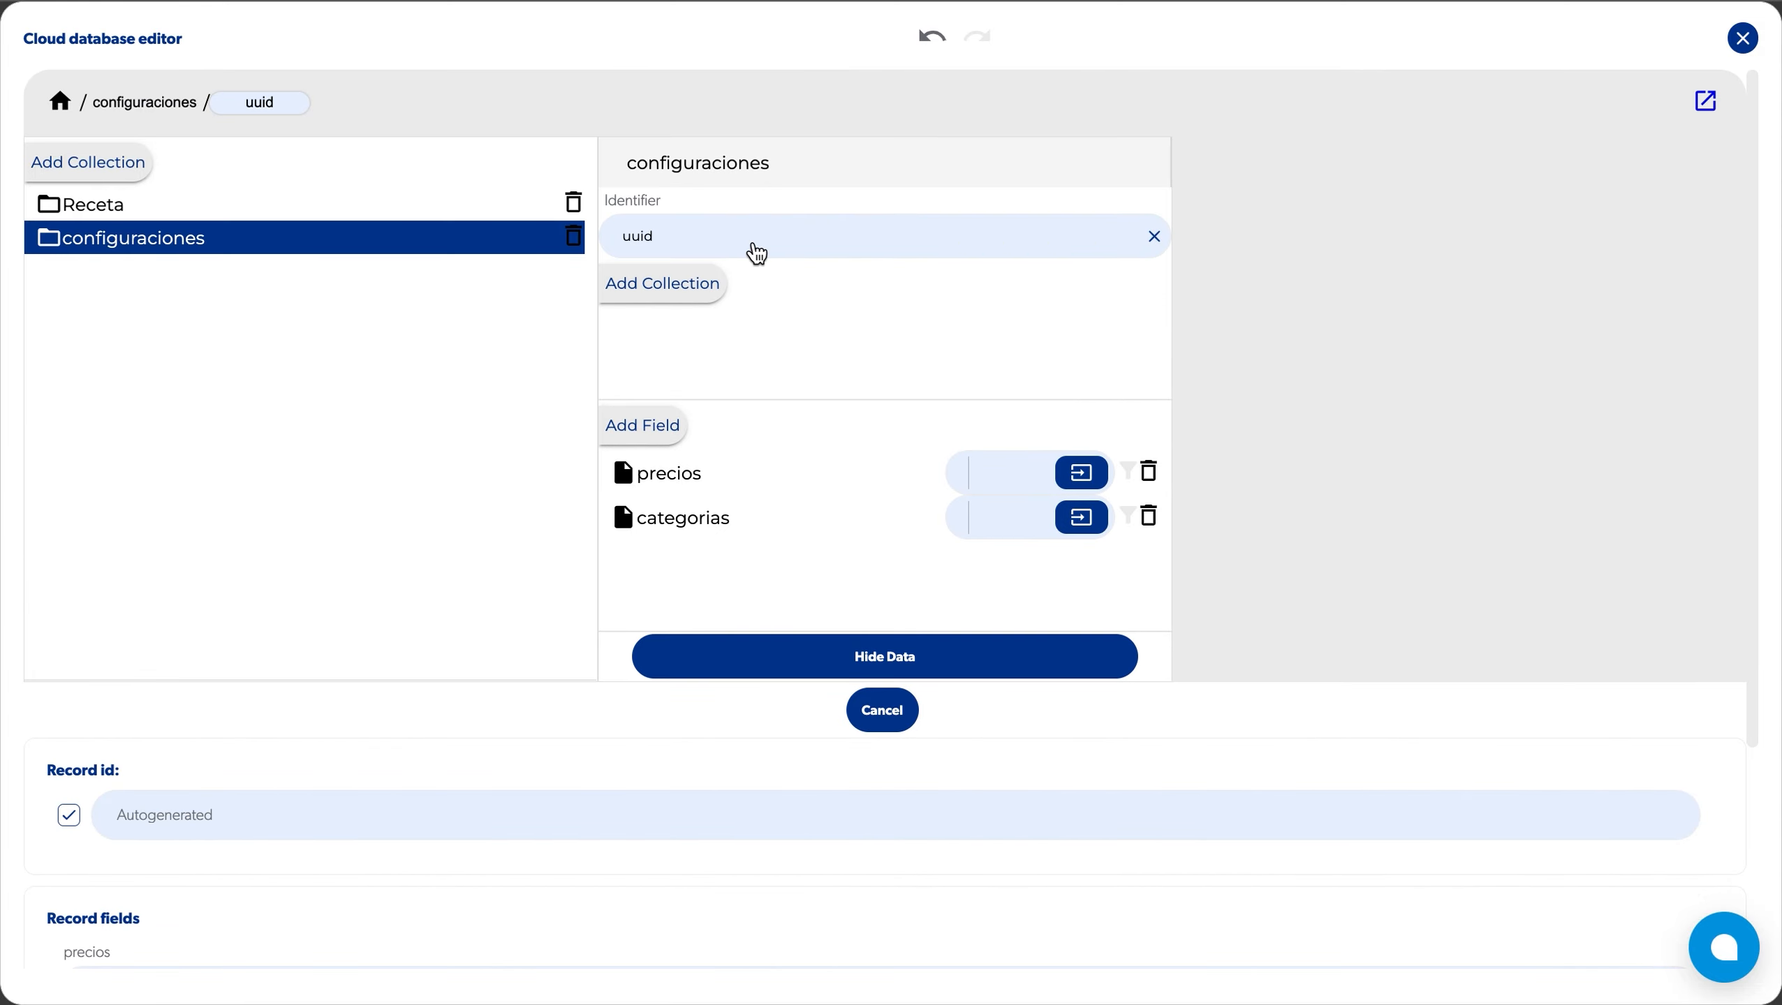
left_click(845, 251)
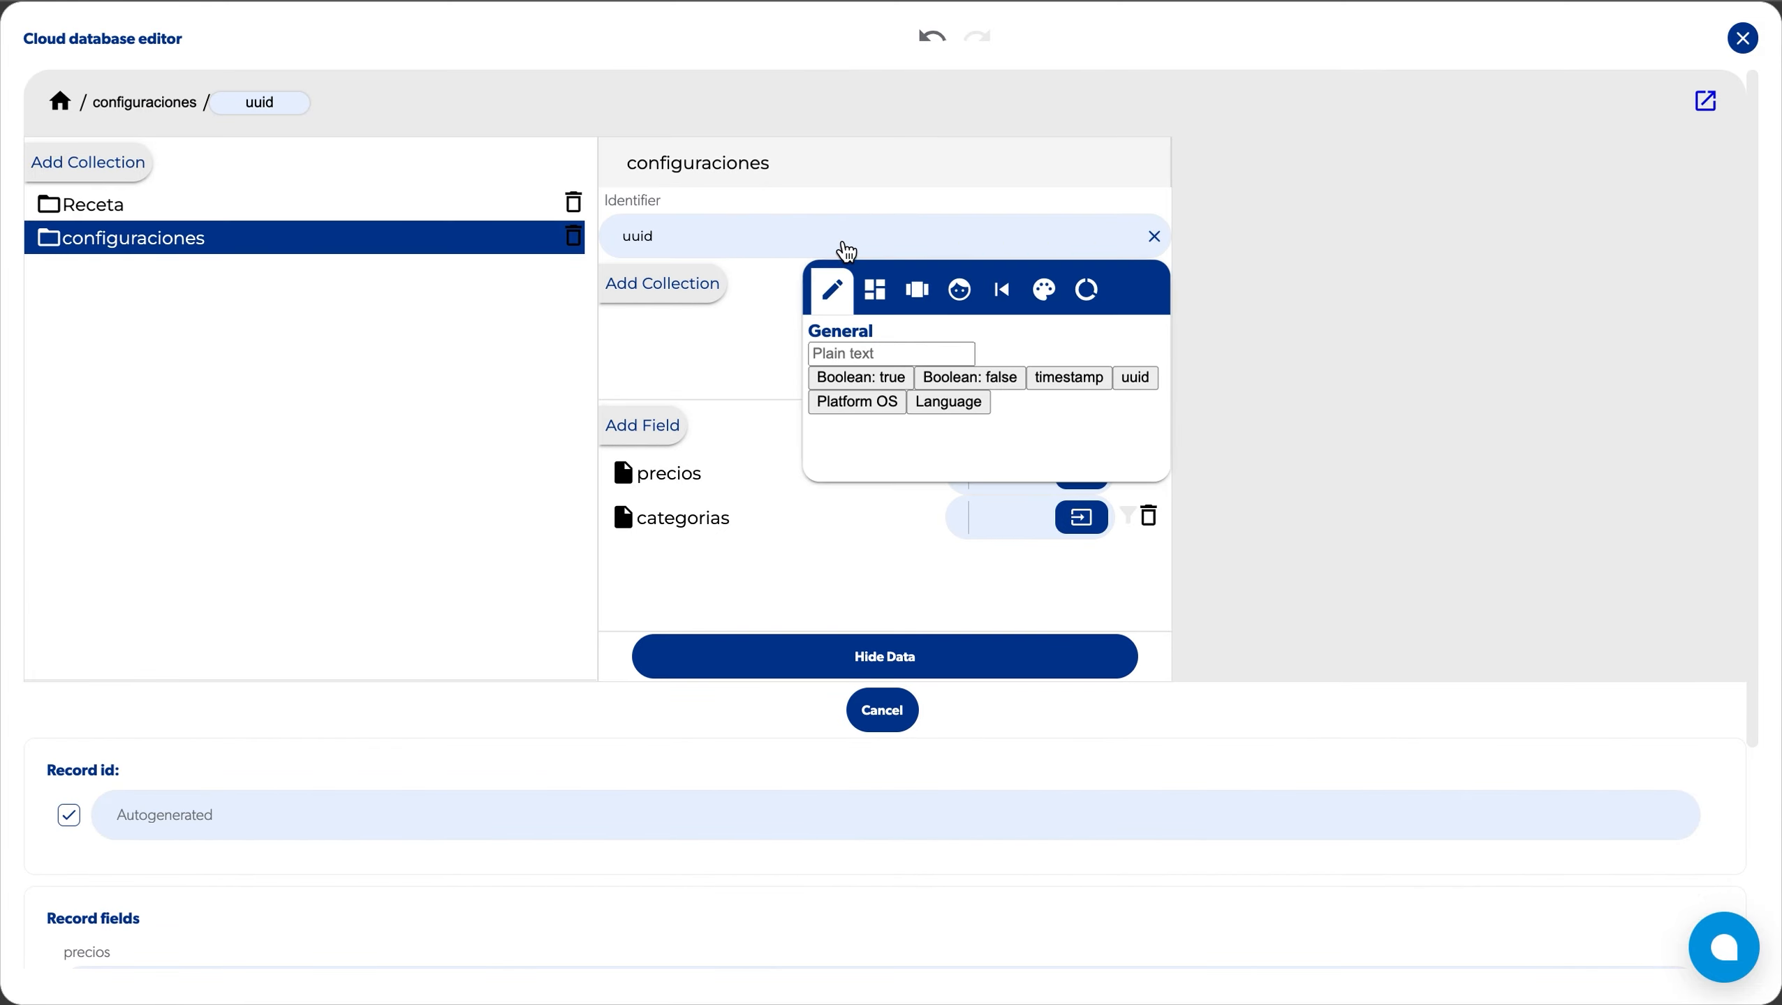
left_click(896, 352)
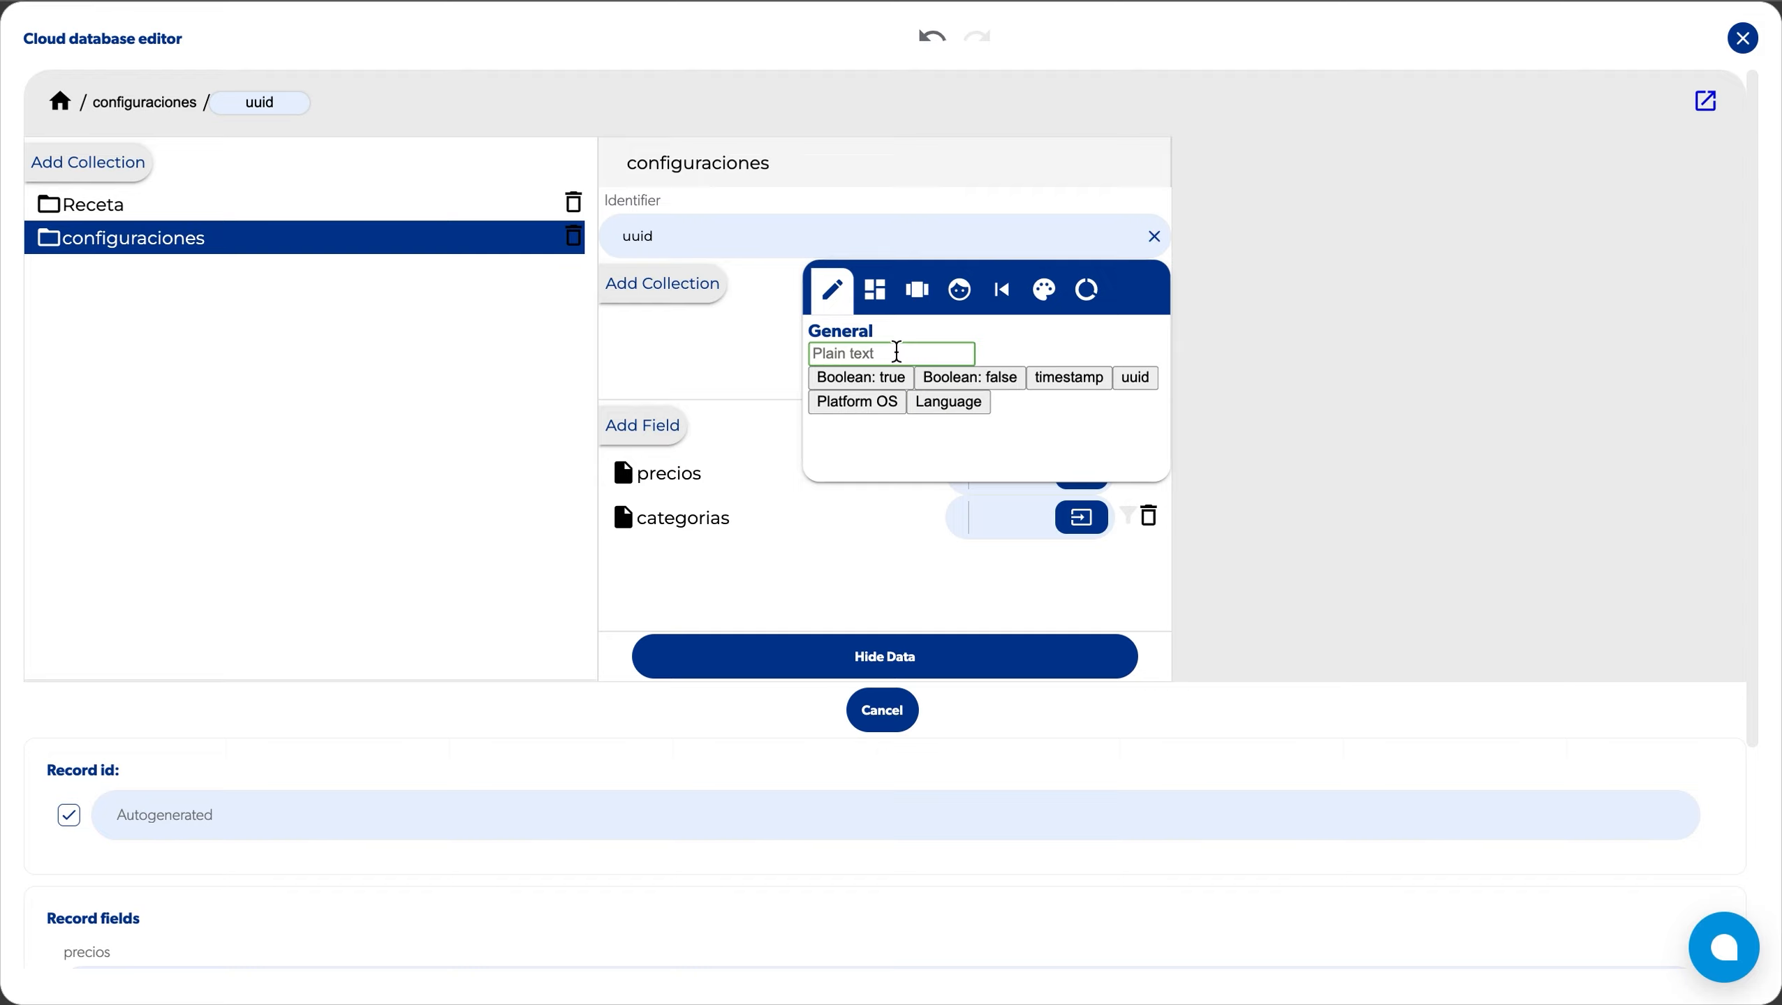
type("0")
left_click(625, 232)
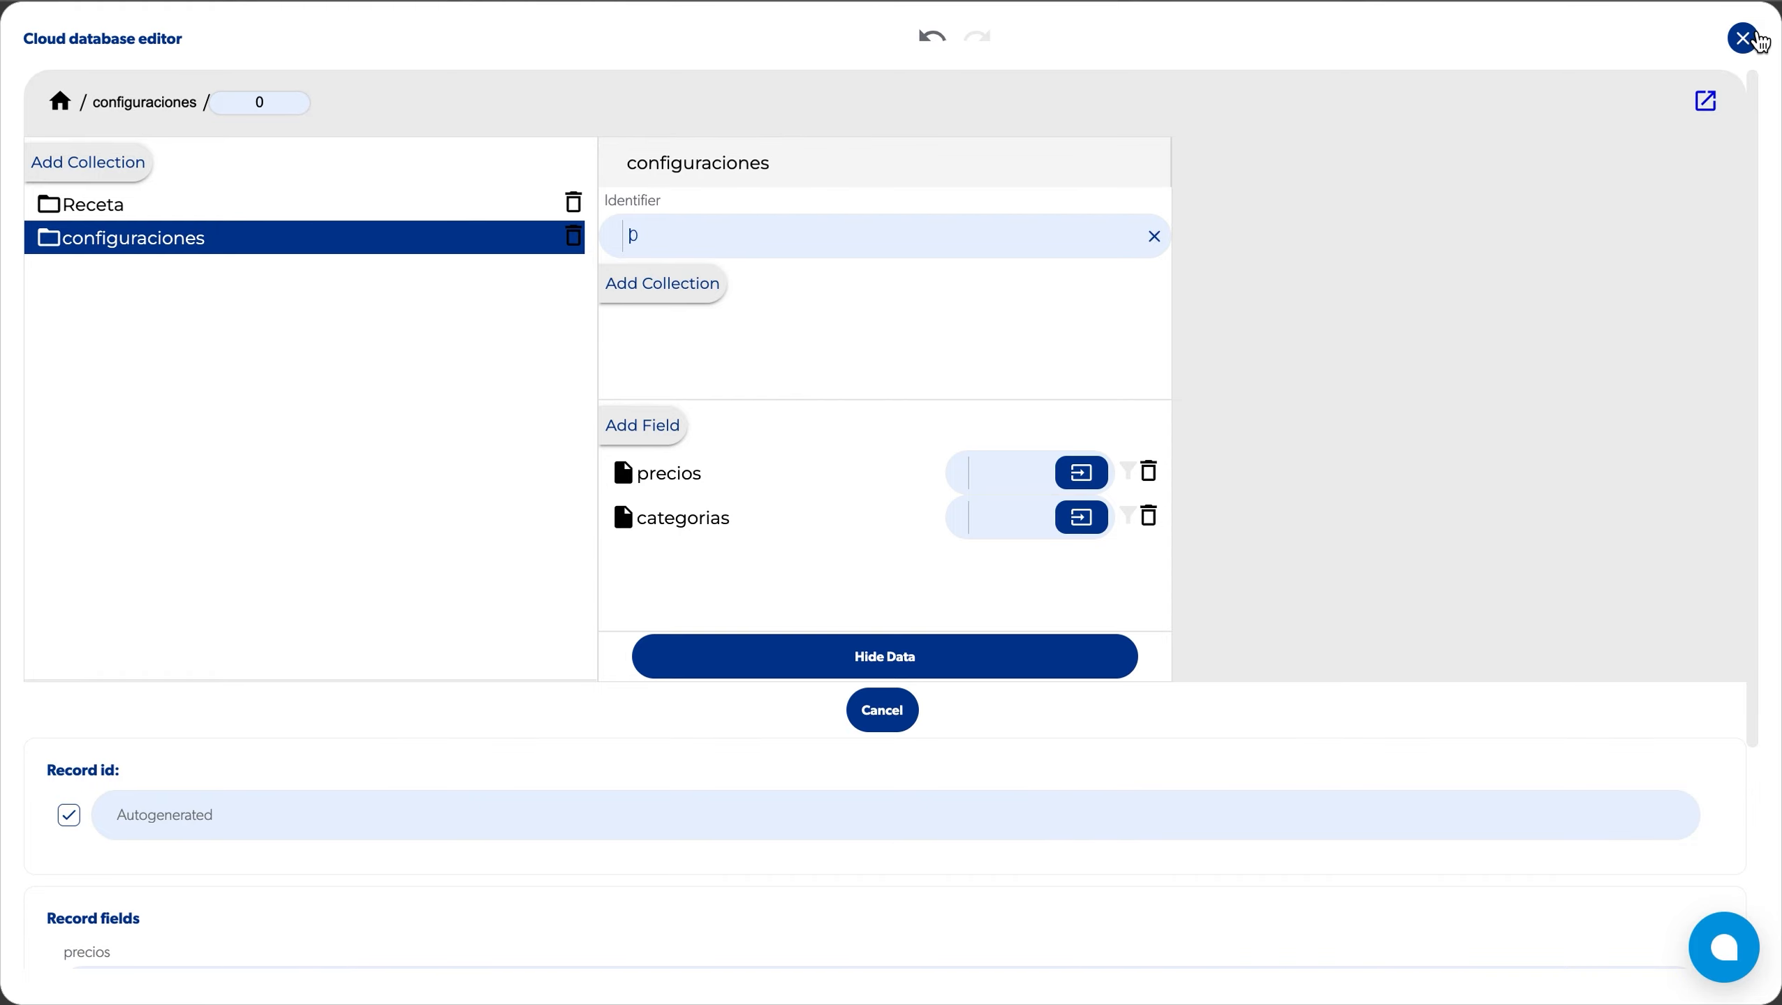
left_click(1744, 39)
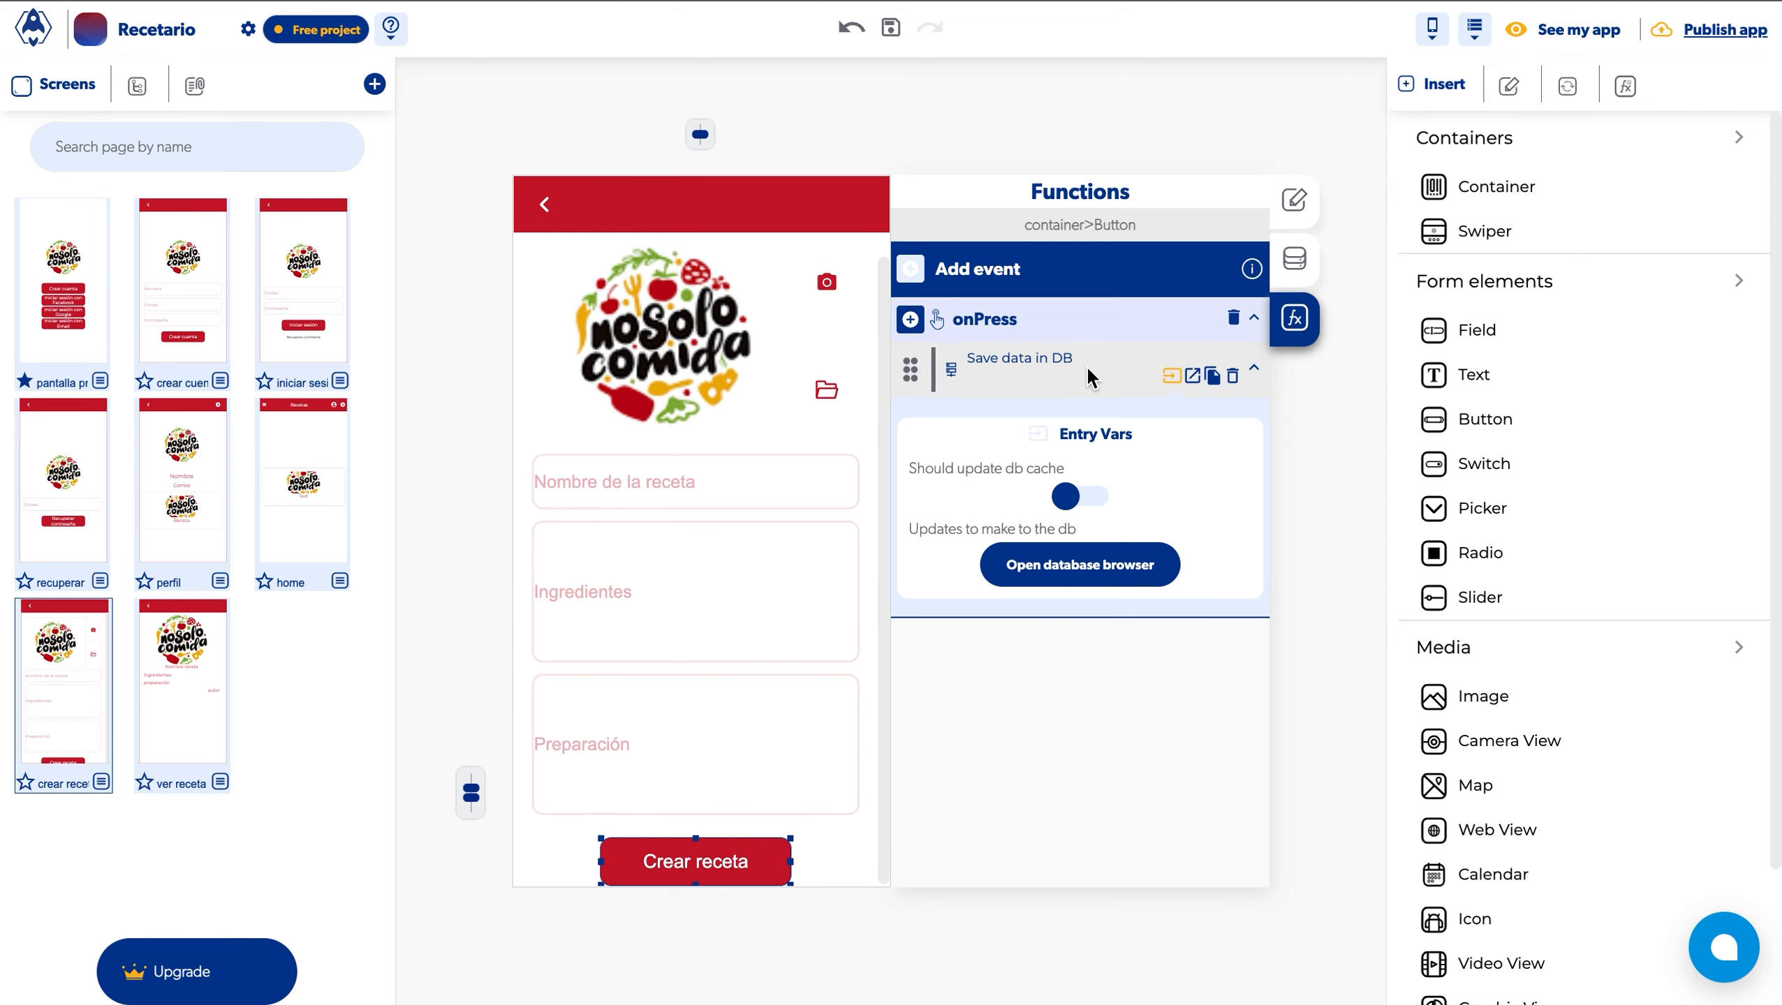
Step: Reopen the database browser of the Save data in DB function and set the configuraciones identifier to uuid
left_click(1110, 565)
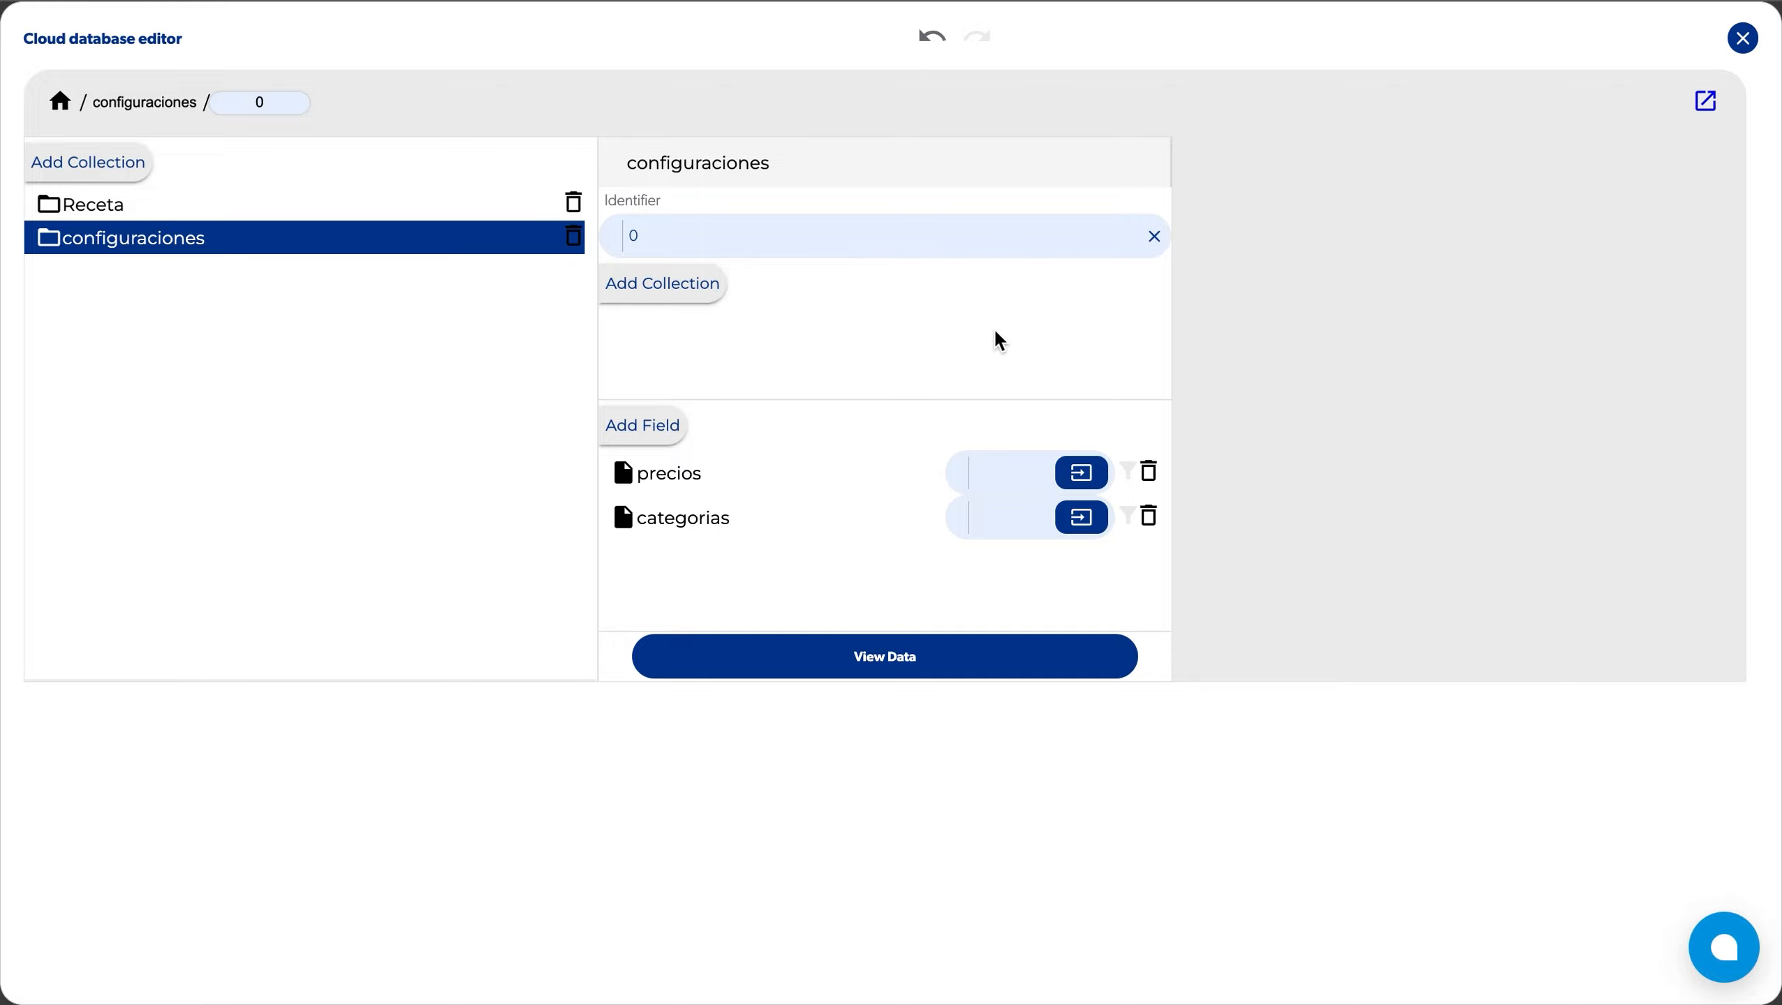
left_click(1157, 238)
left_click(1127, 243)
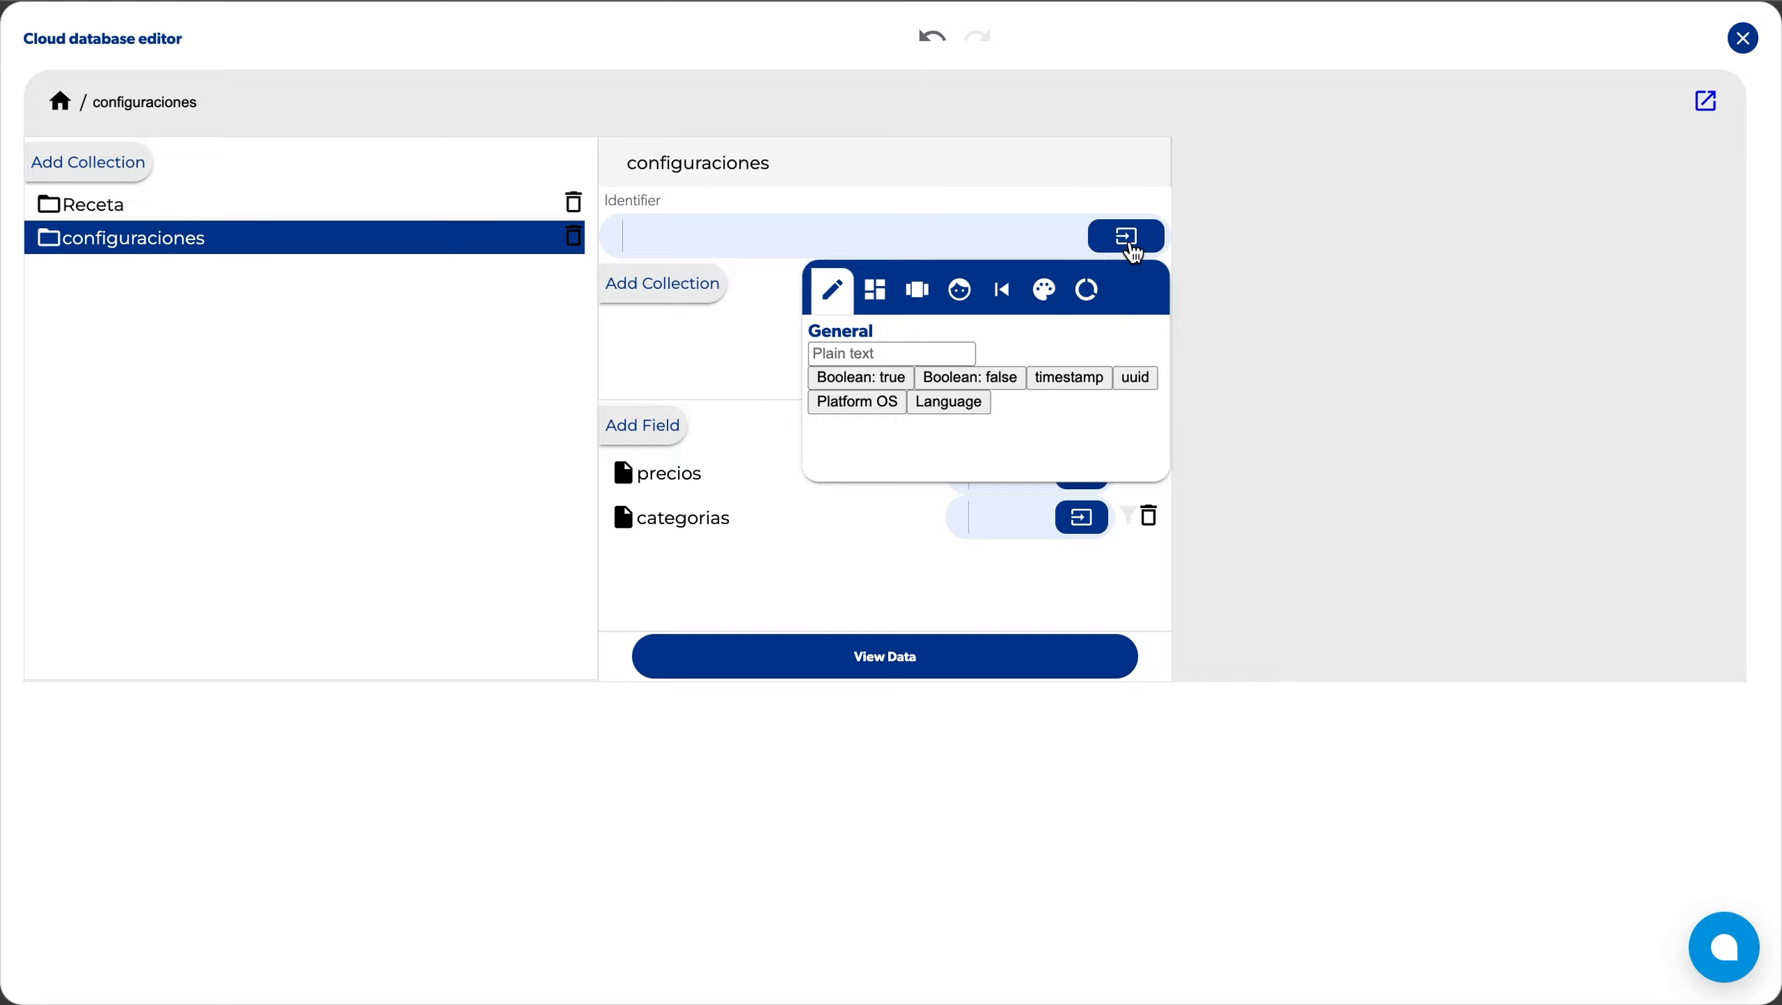
left_click(1135, 380)
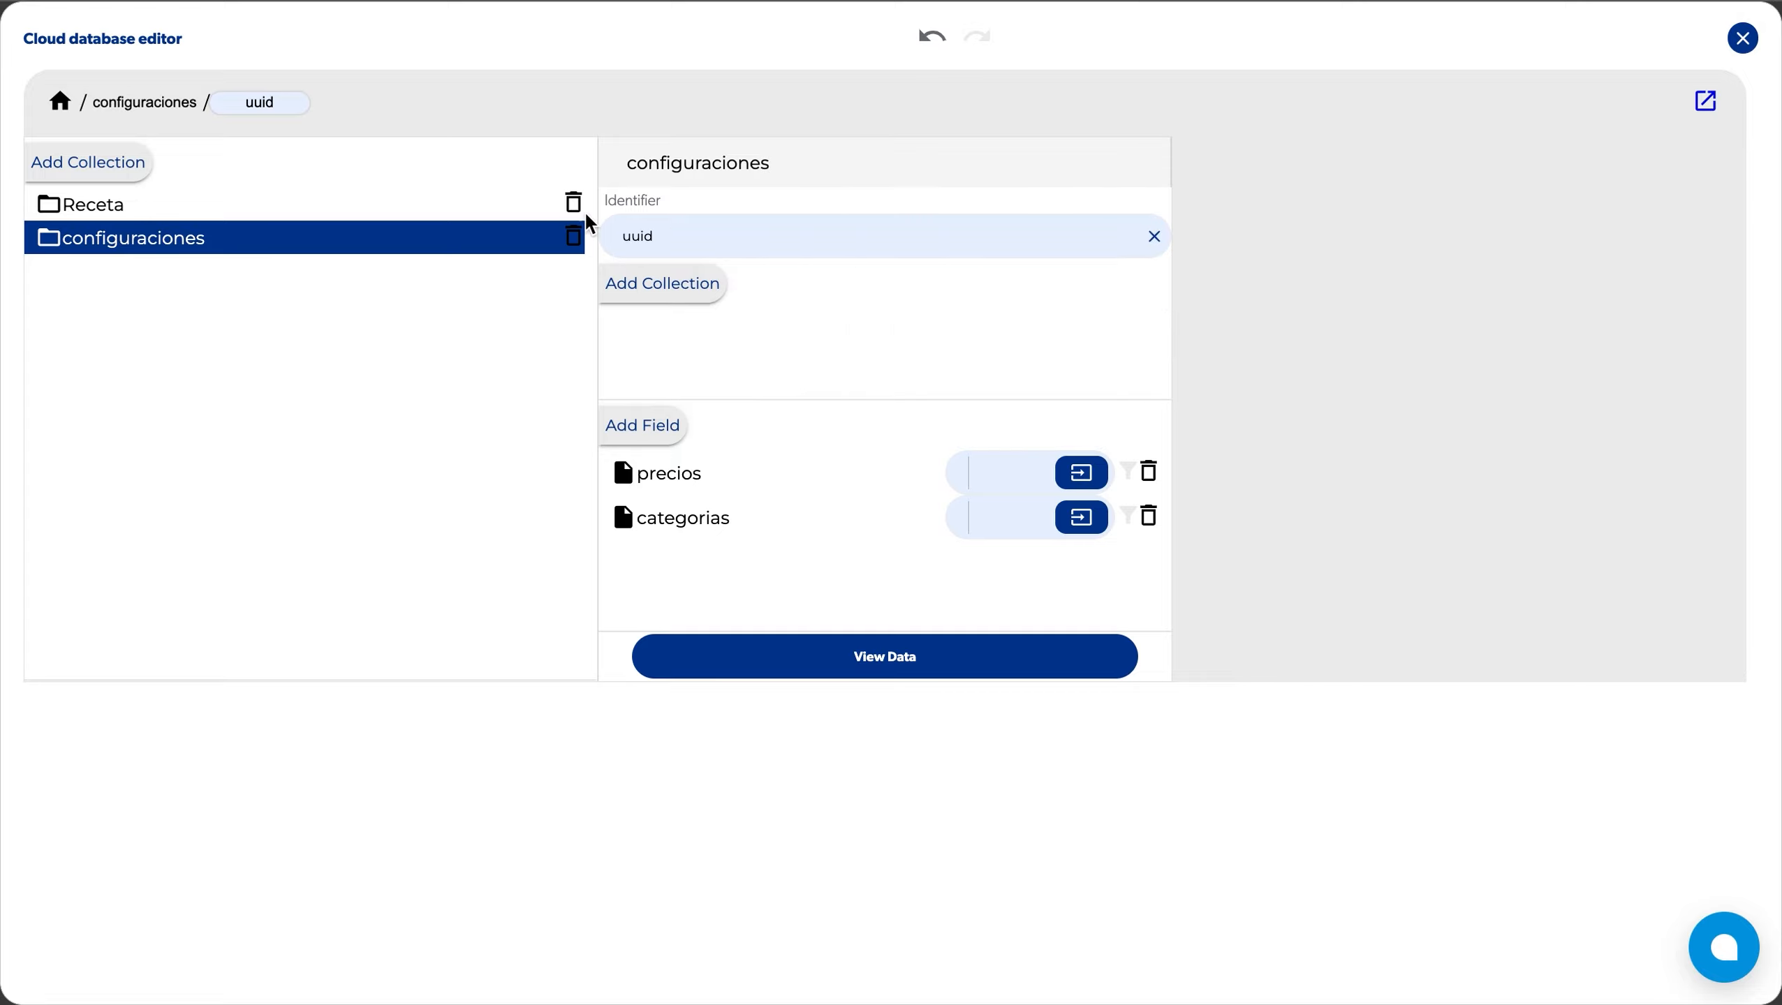
Step: Replace the Receta collection's identifier with a complex value computed by a Concat function
left_click(449, 213)
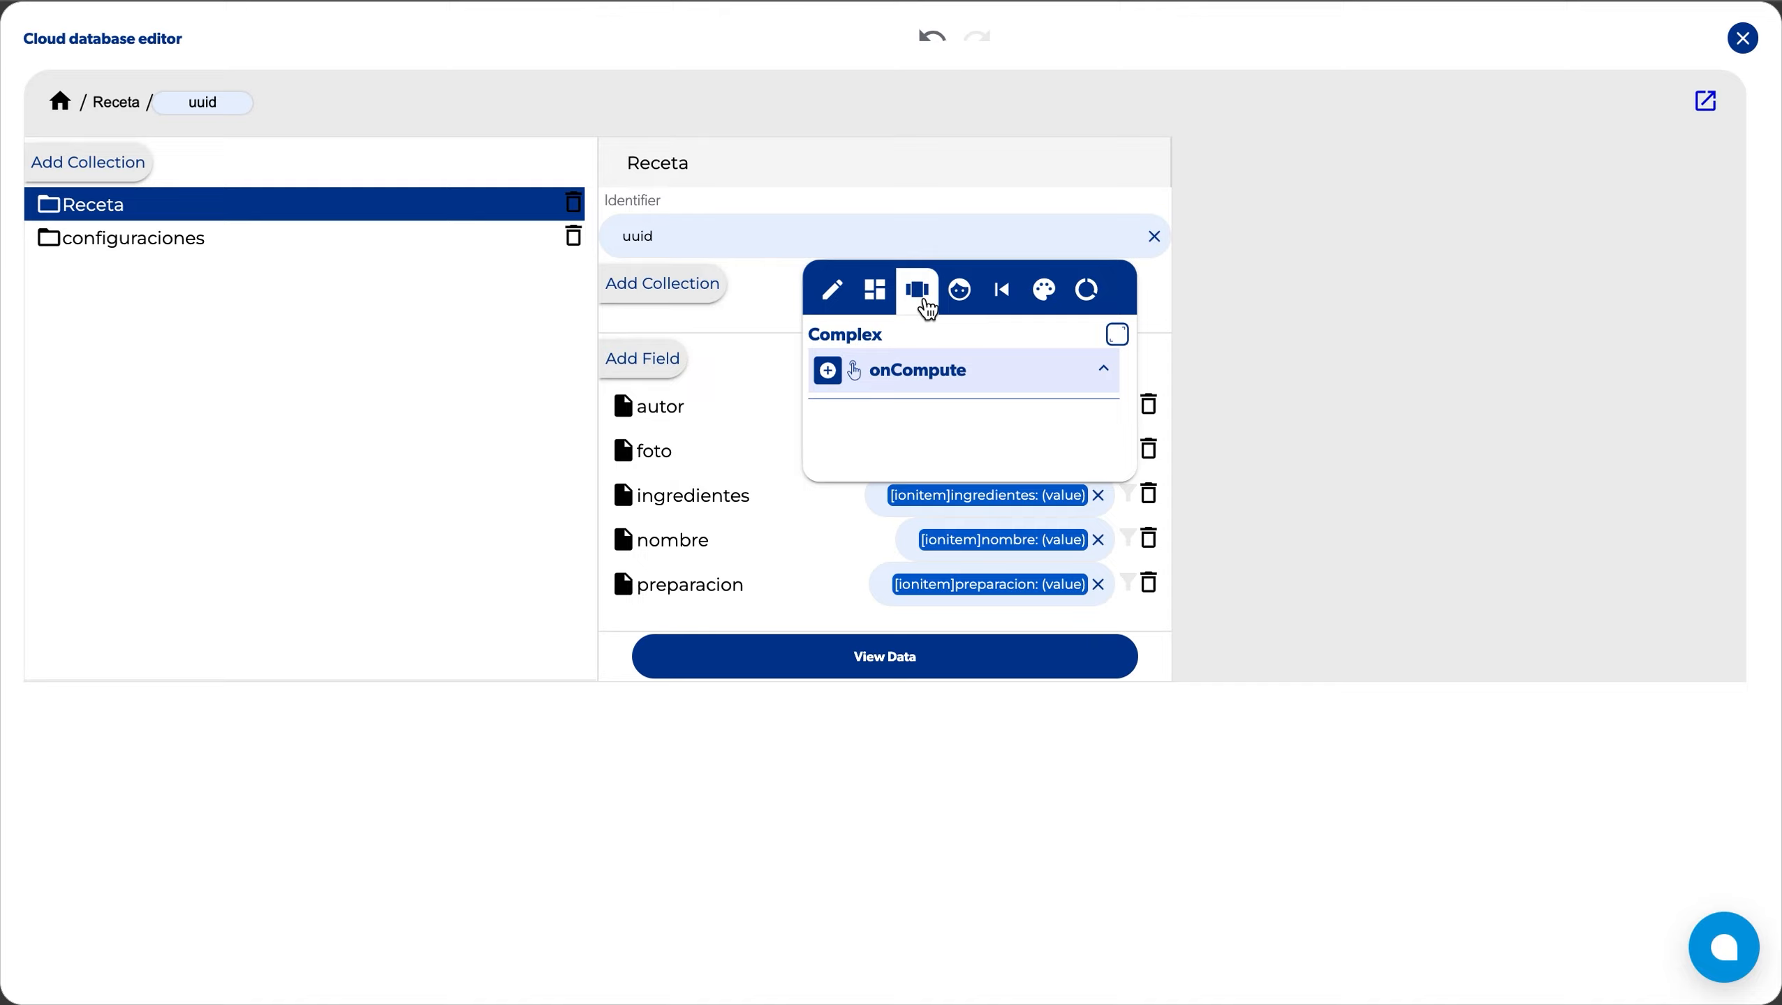
left_click(1118, 335)
left_click(417, 266)
mouse_move(423, 415)
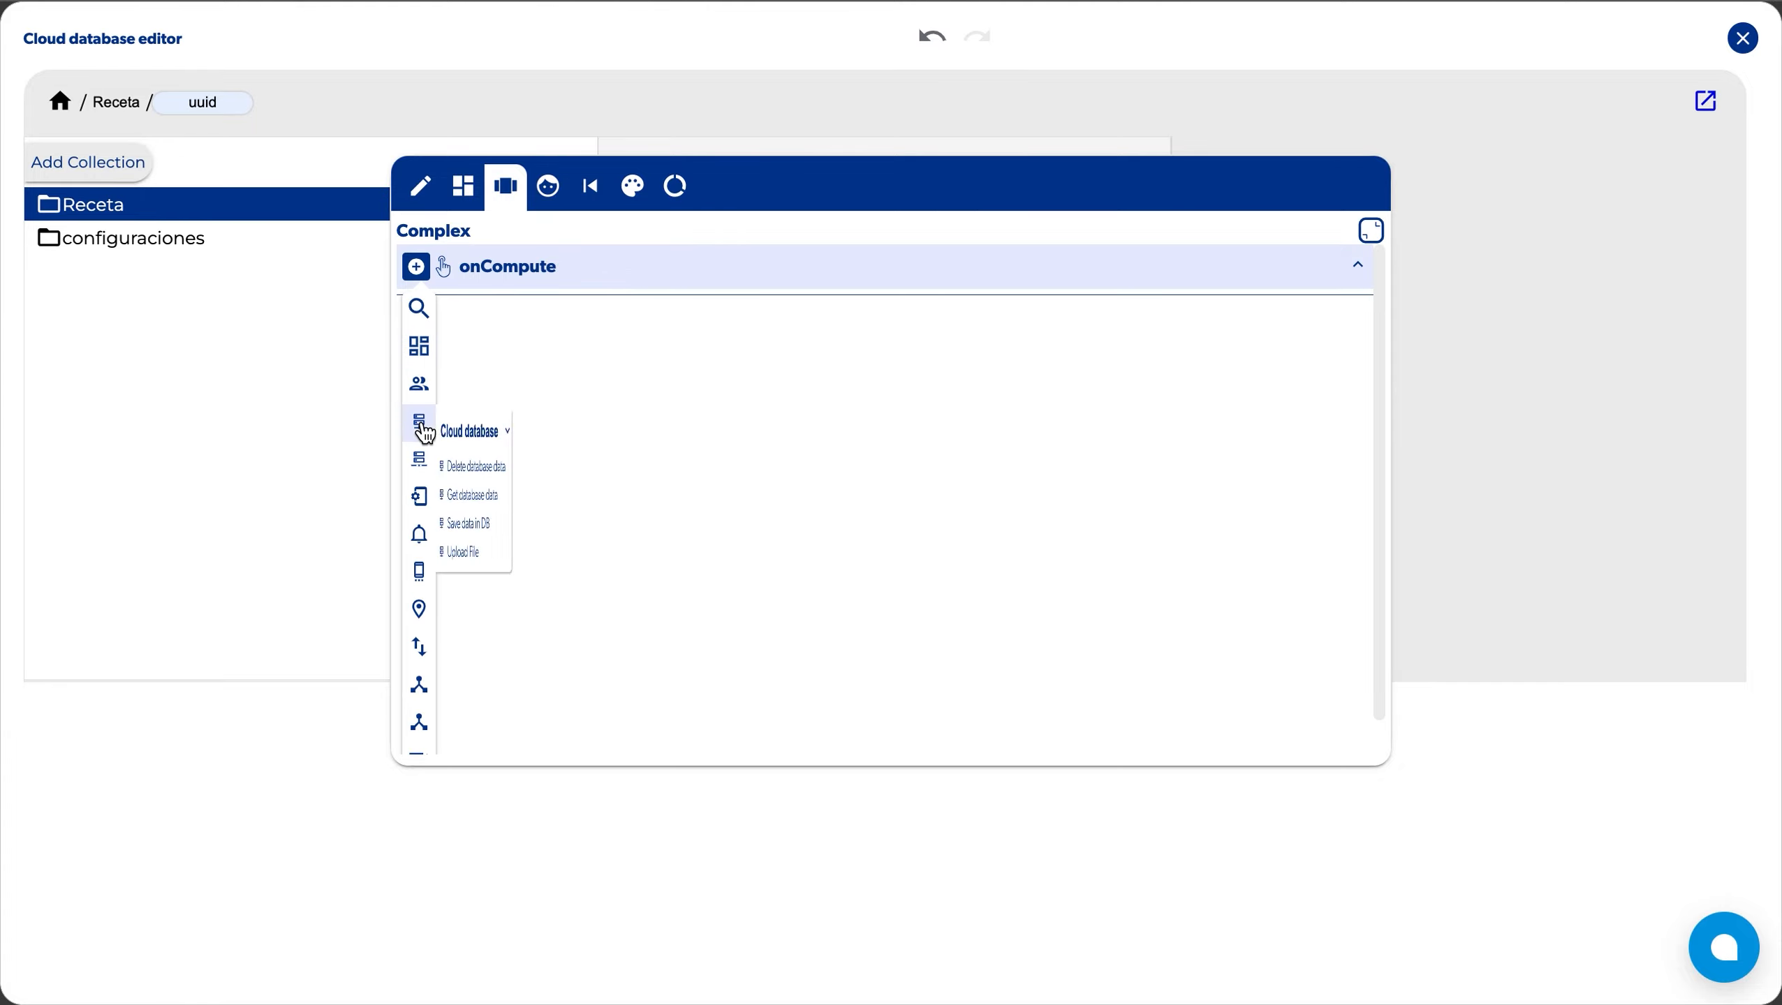
mouse_move(421, 500)
left_click(493, 467)
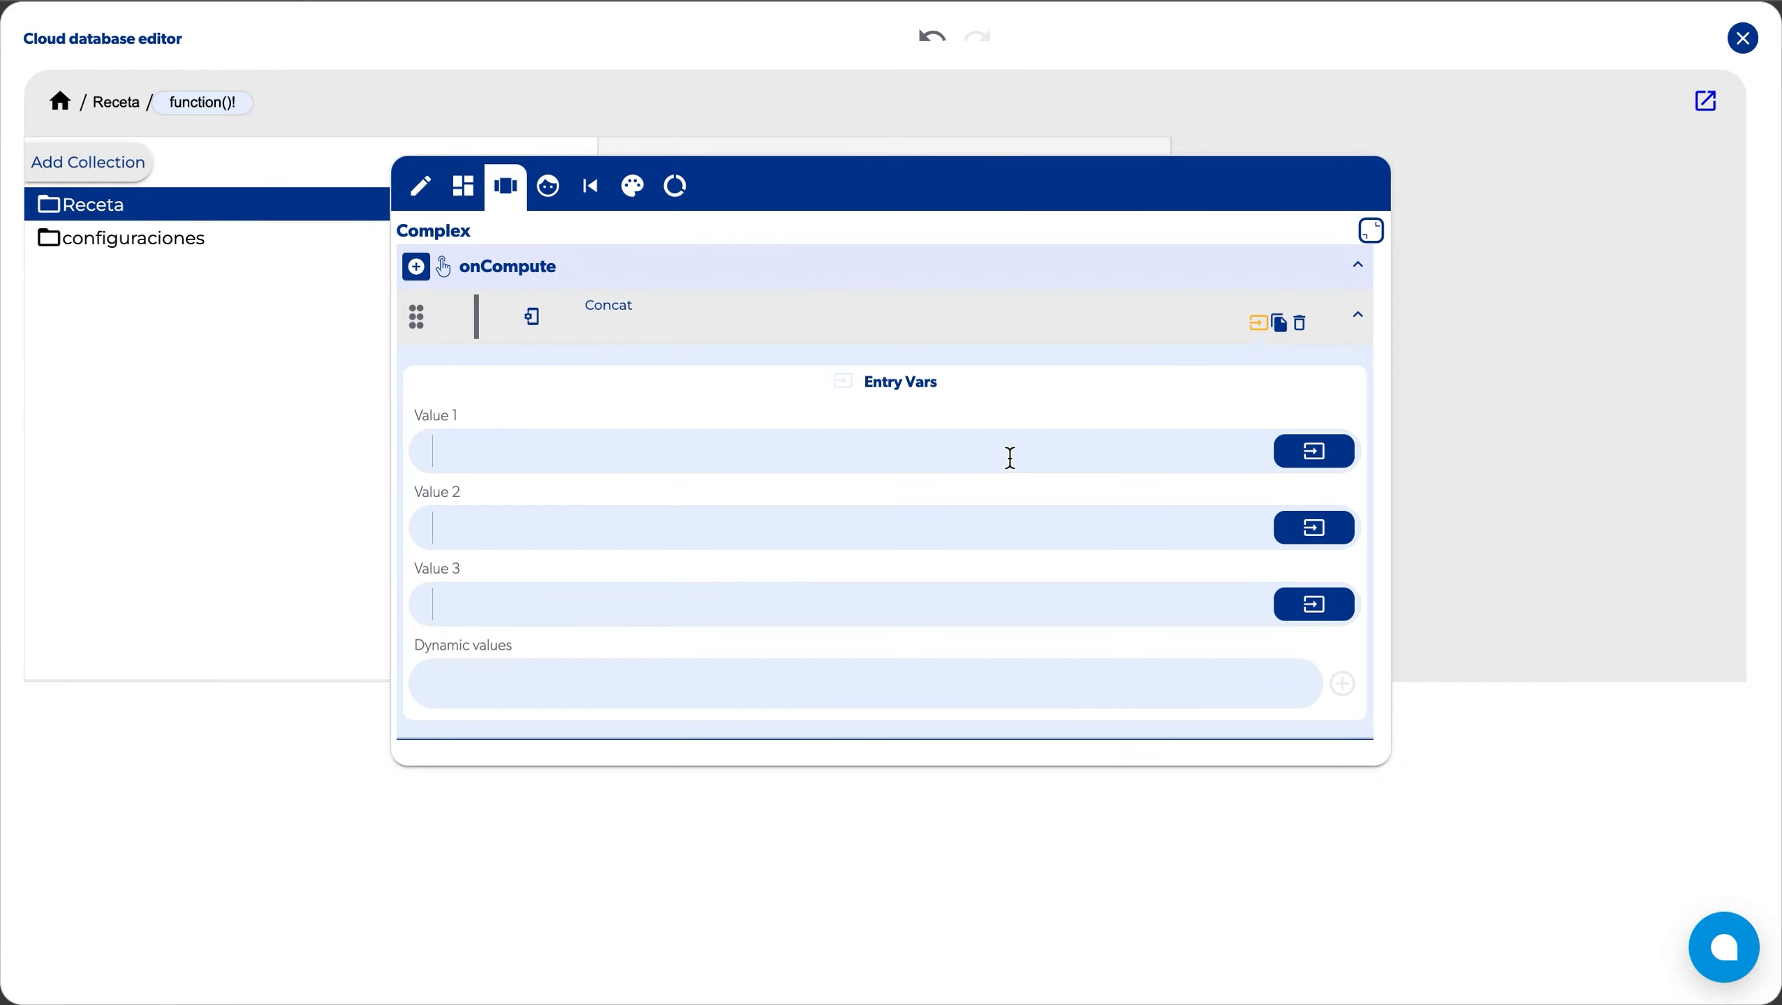
Step: Set Value 1 of the Concat function to the authenticated user's Current user id
left_click(1280, 461)
left_click(1149, 506)
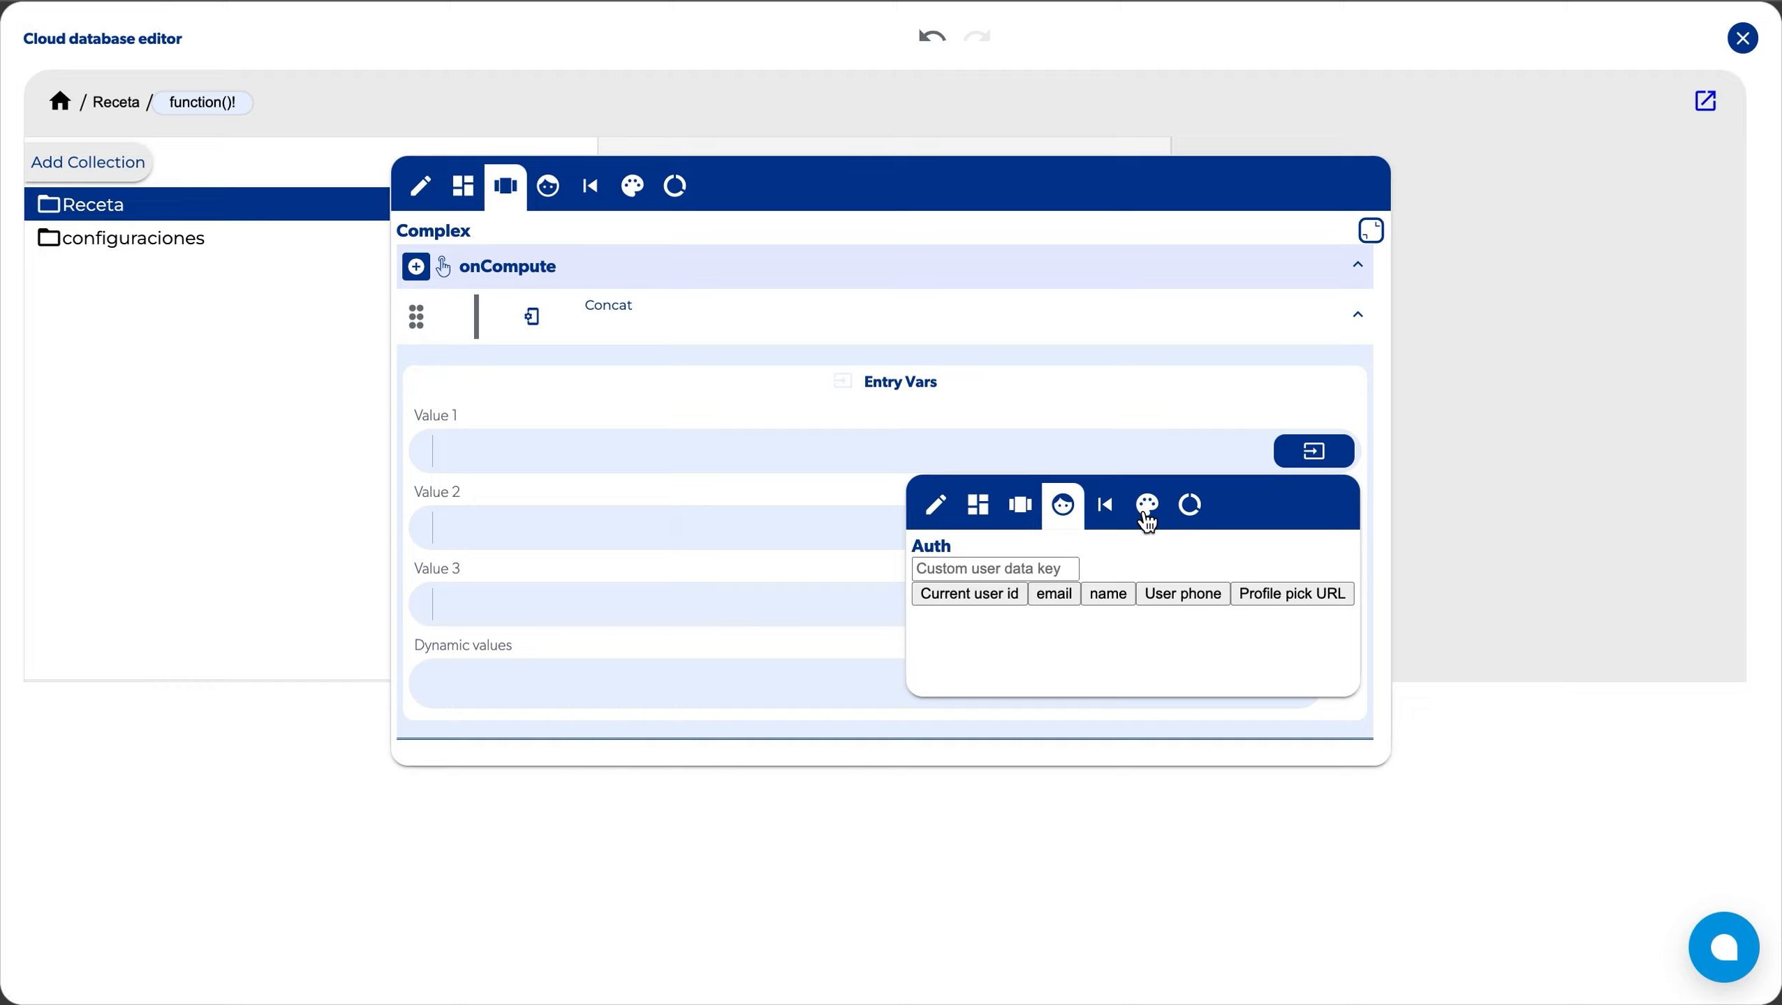
left_click(1014, 598)
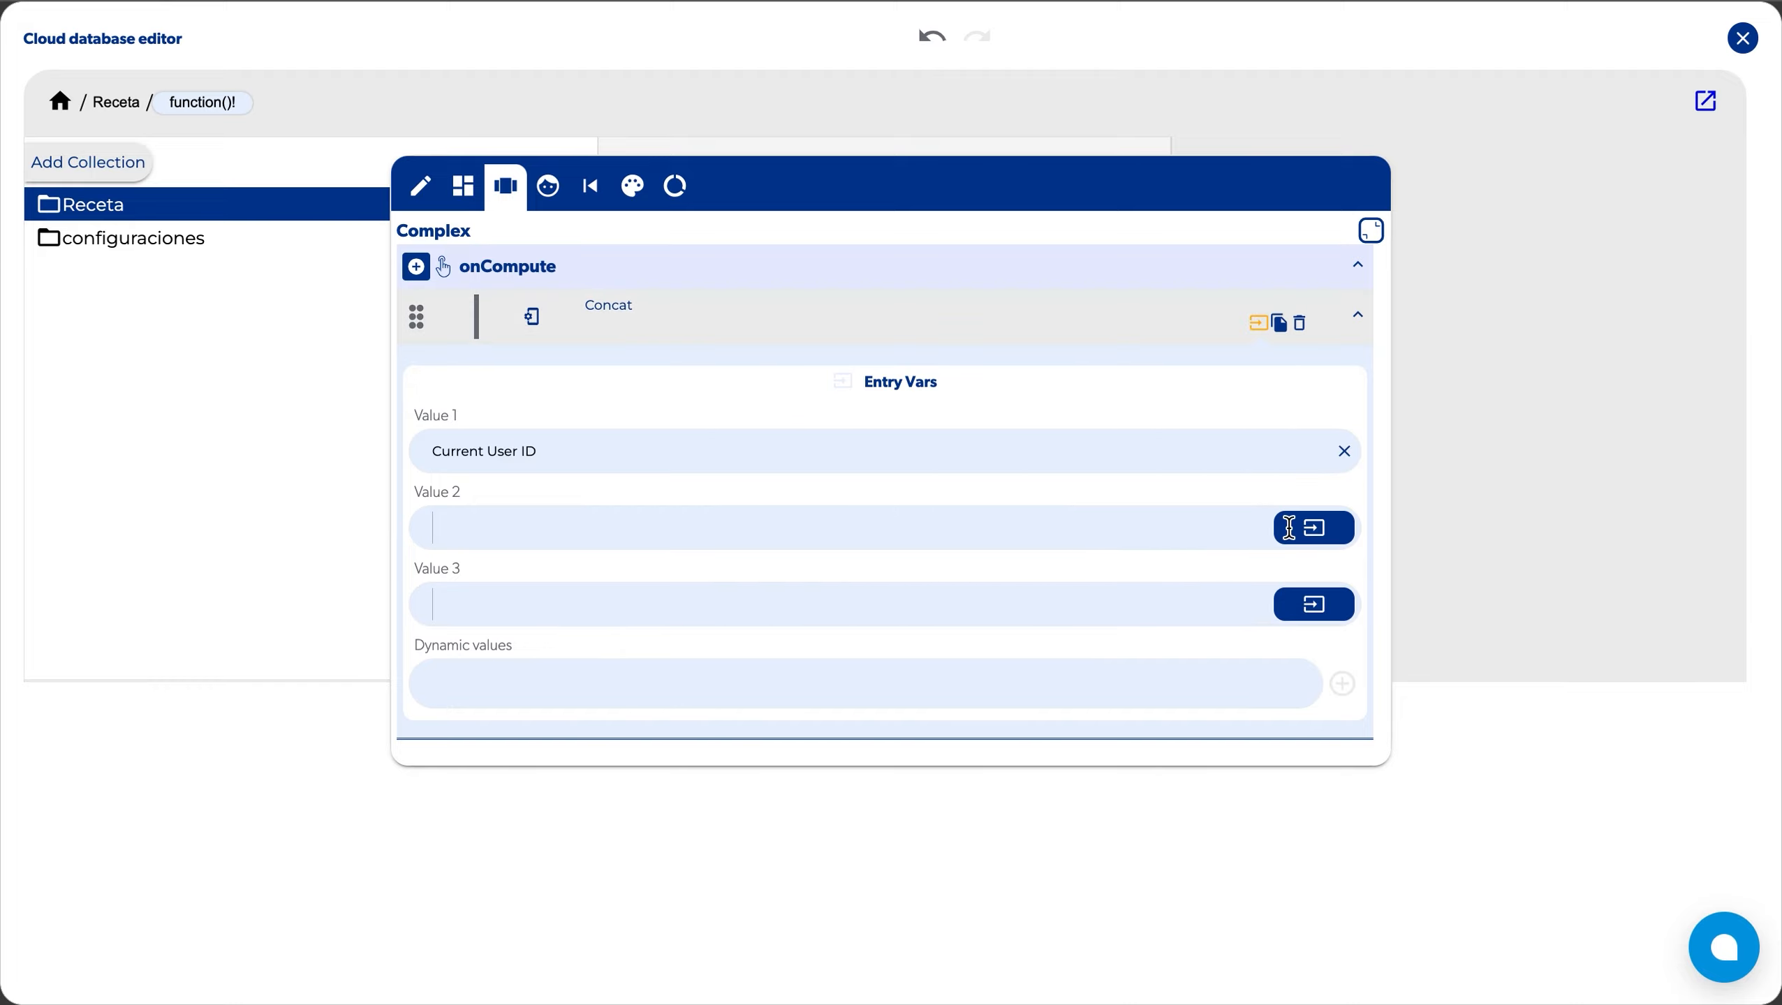
Step: Set Value 2 of the Concat function to uuid, and delete the Concat function from the Receta identifier's complex value
left_click(1314, 528)
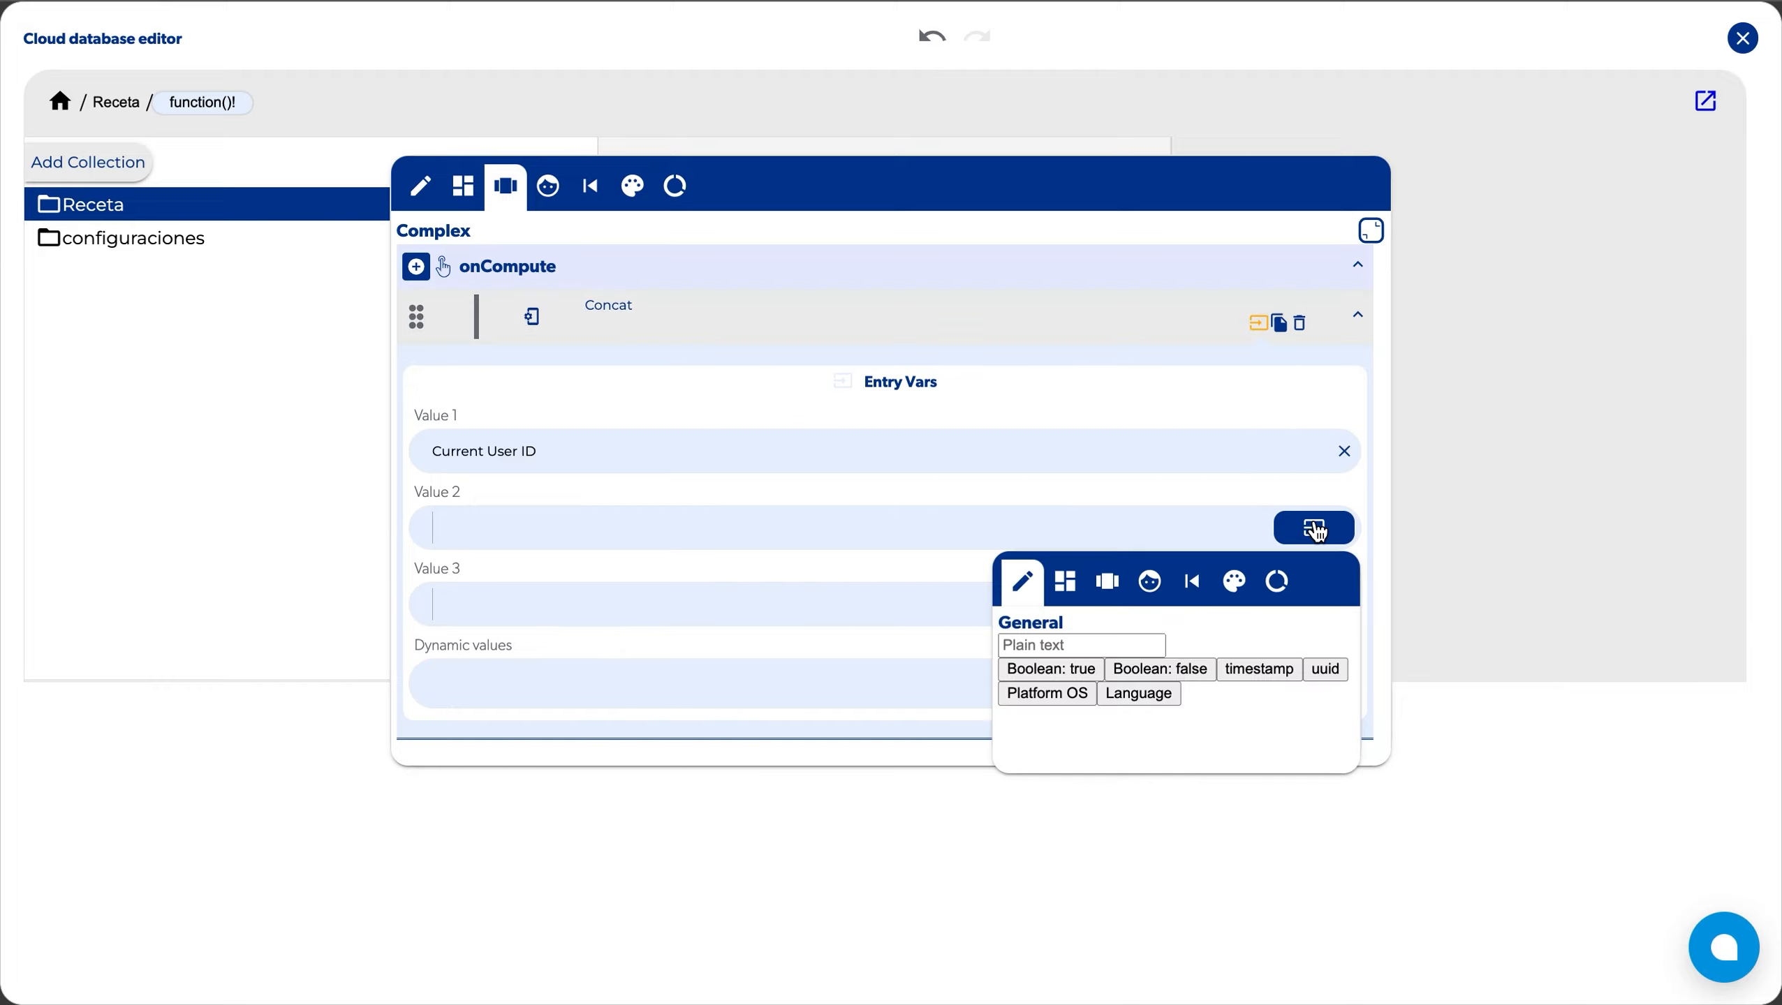
left_click(1317, 667)
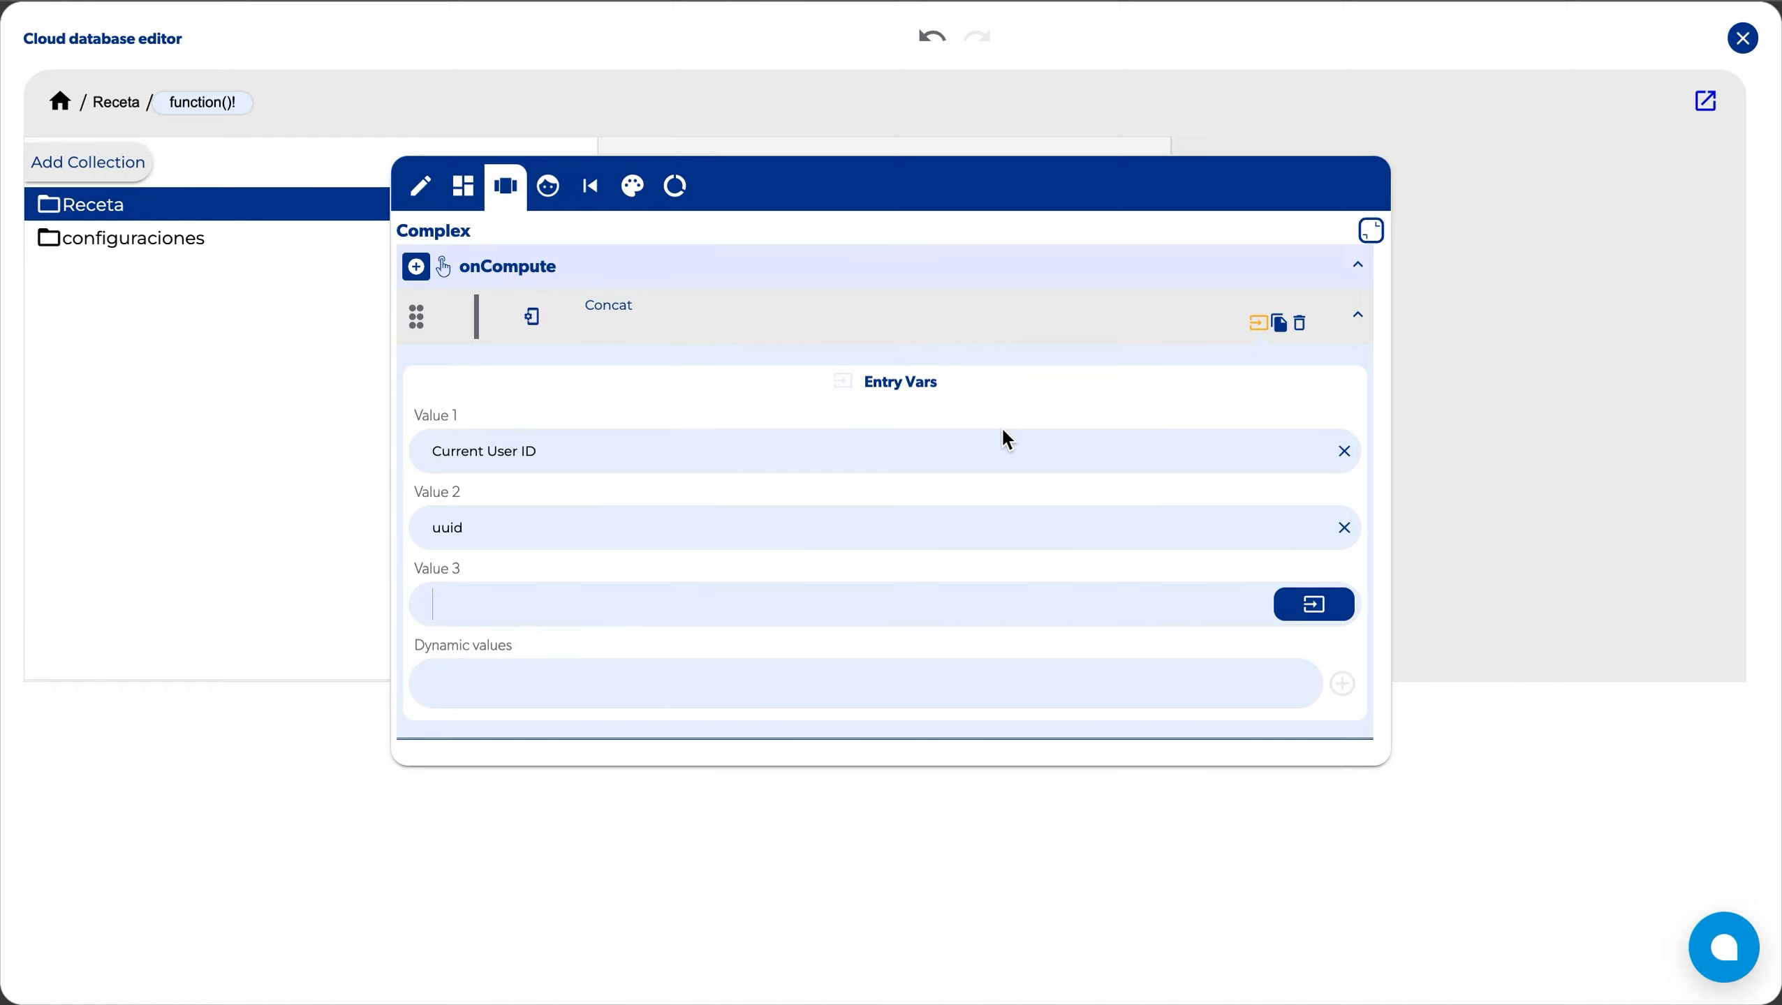
left_click(1300, 323)
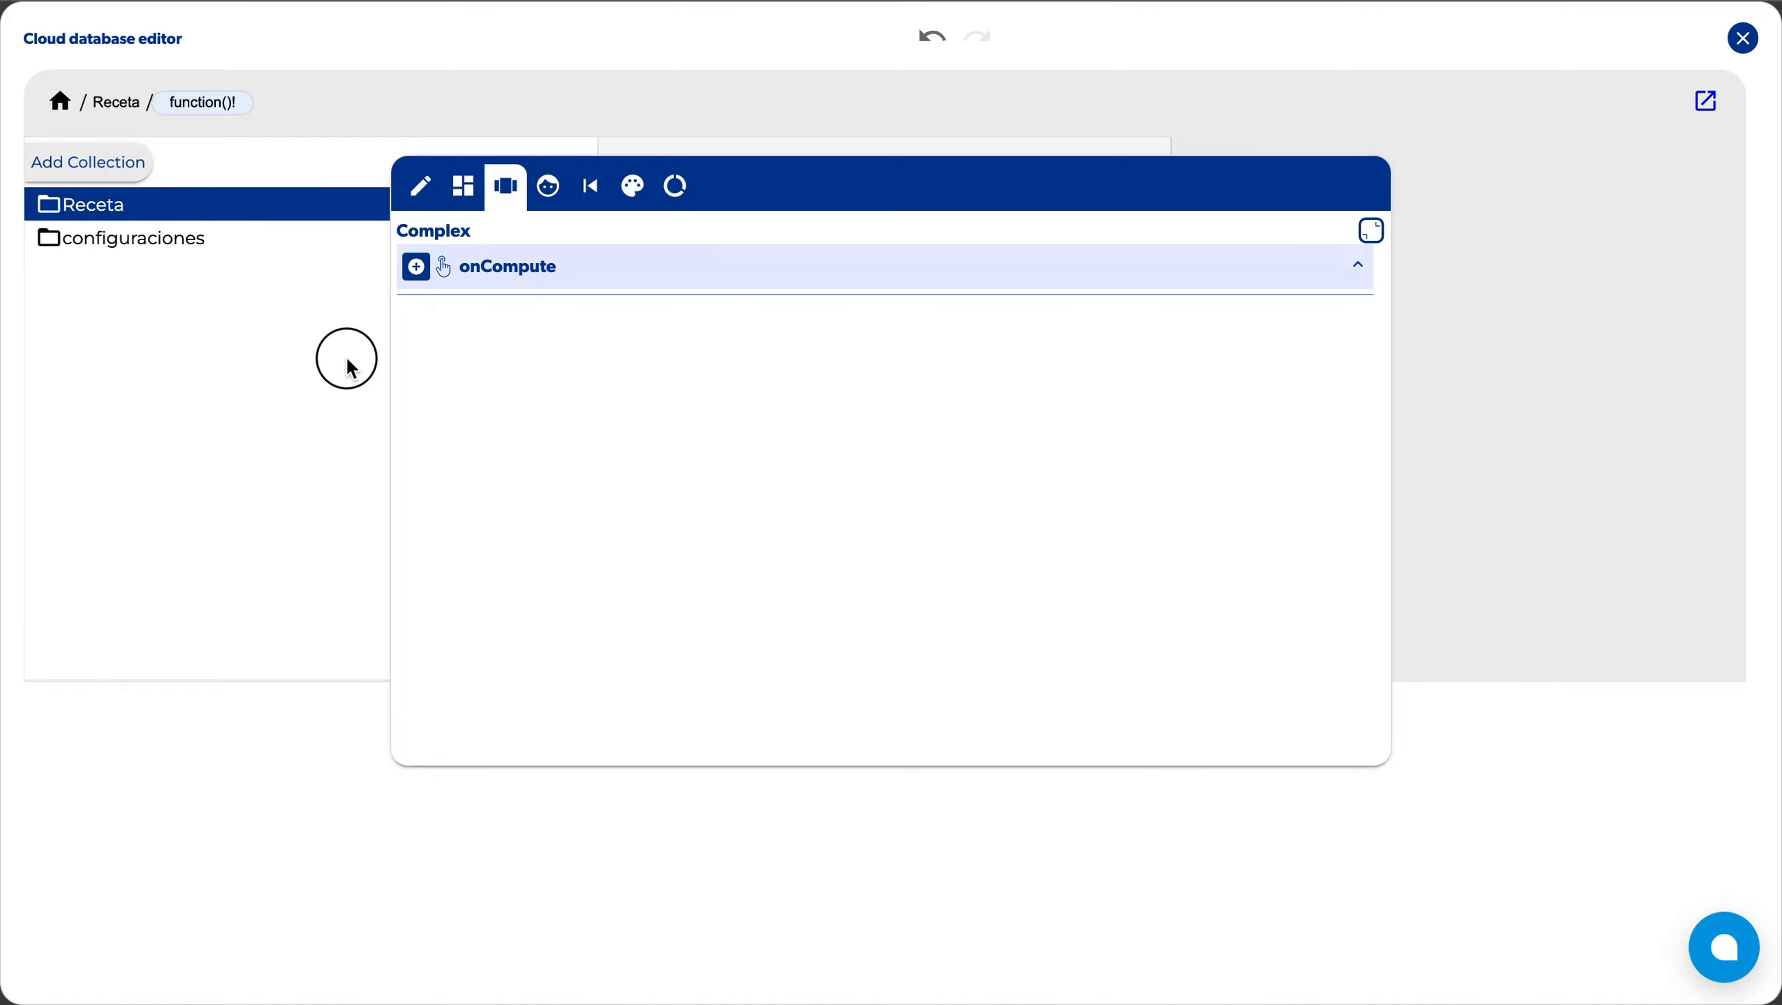
left_click(342, 361)
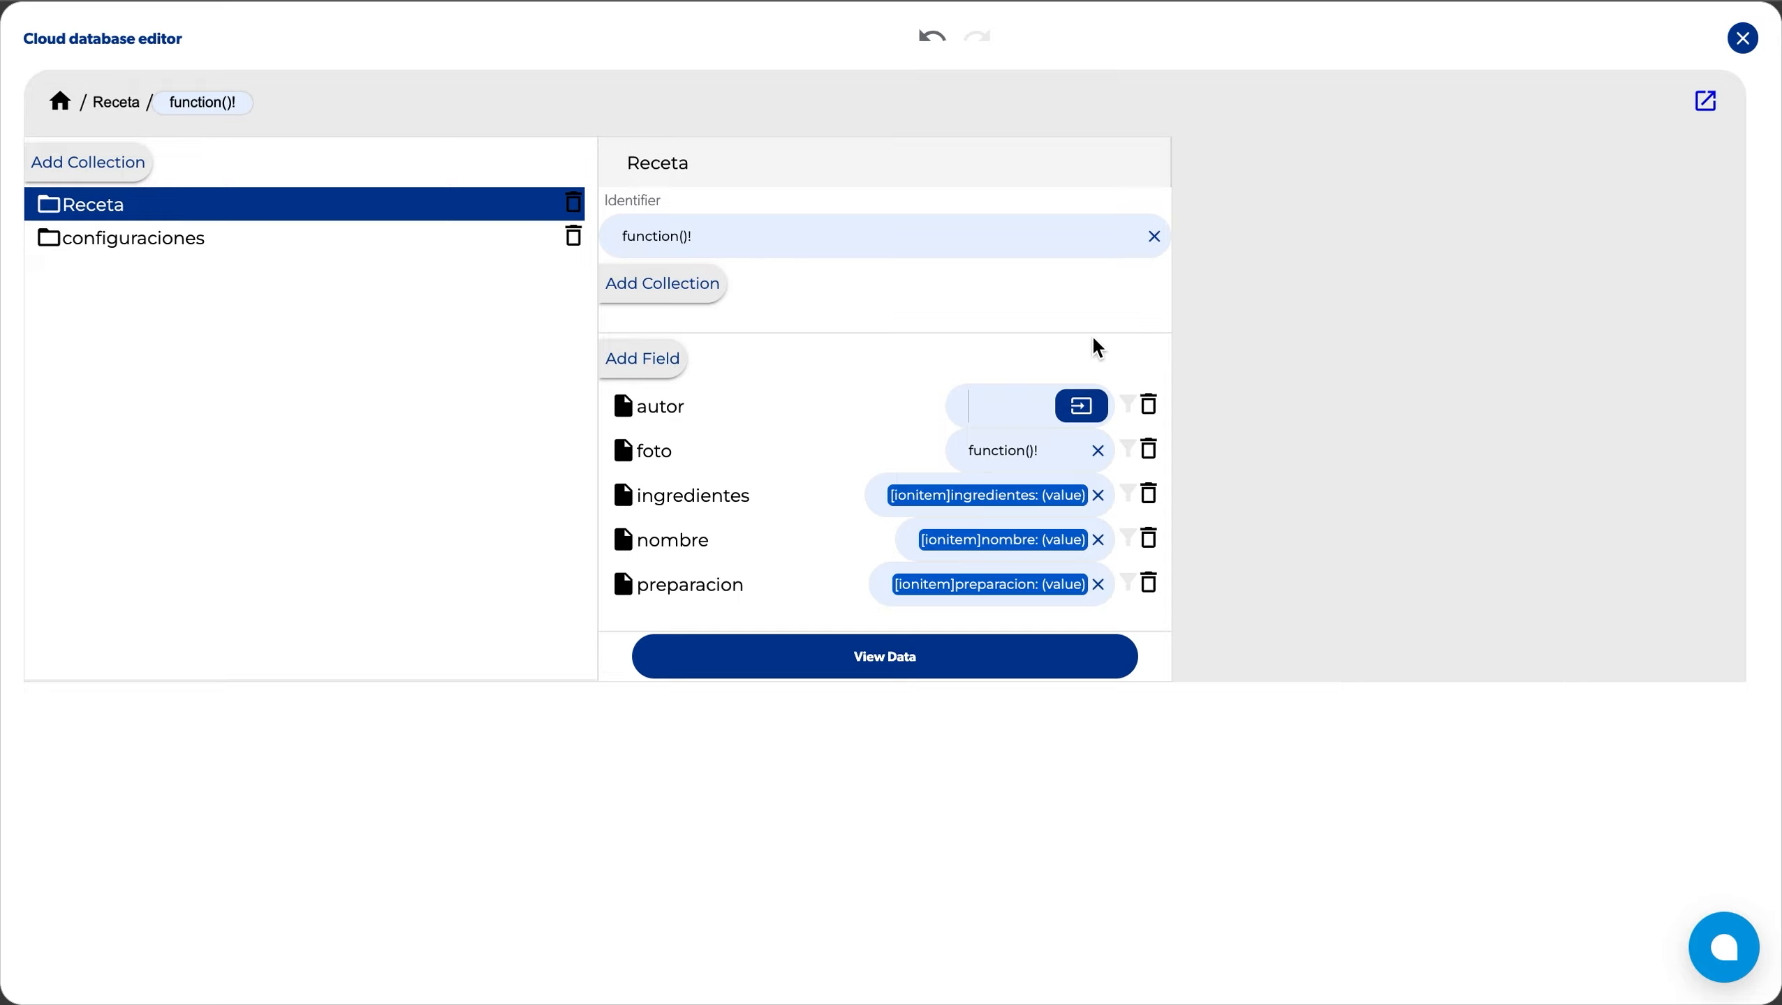
Step: Replace the Receta collection's function identifier with uuid and close the cloud database editor
left_click(1154, 239)
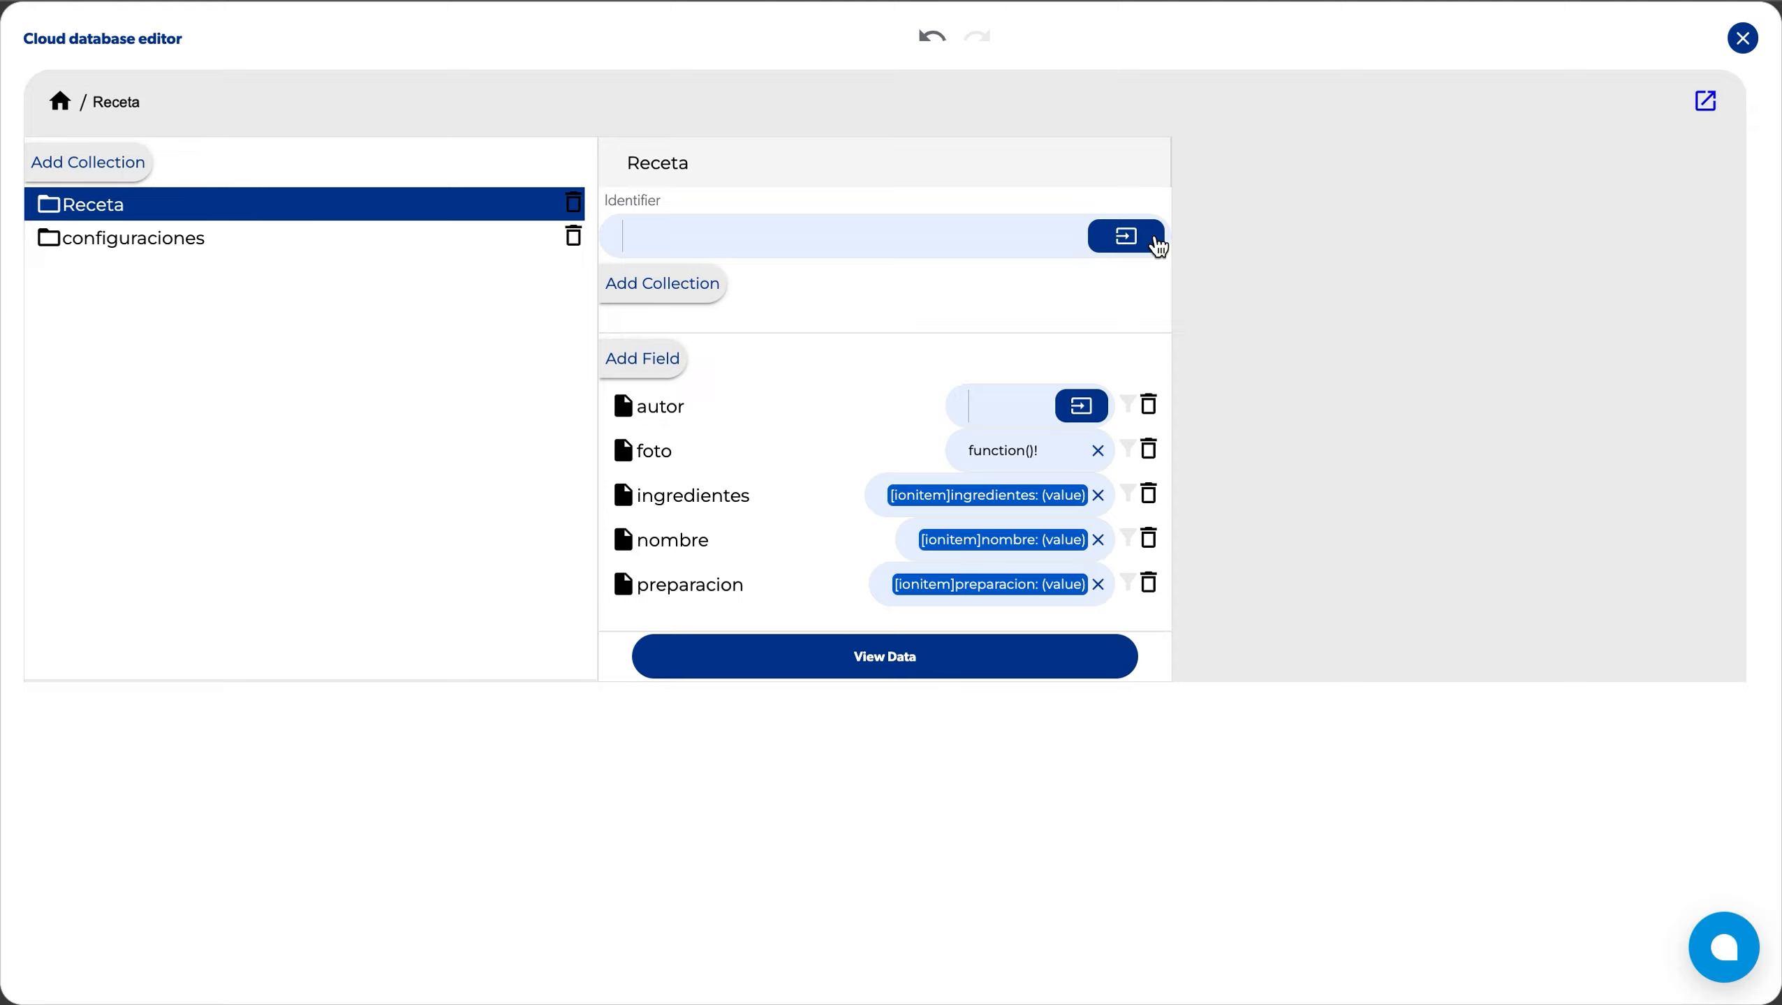
left_click(1155, 239)
left_click(1135, 378)
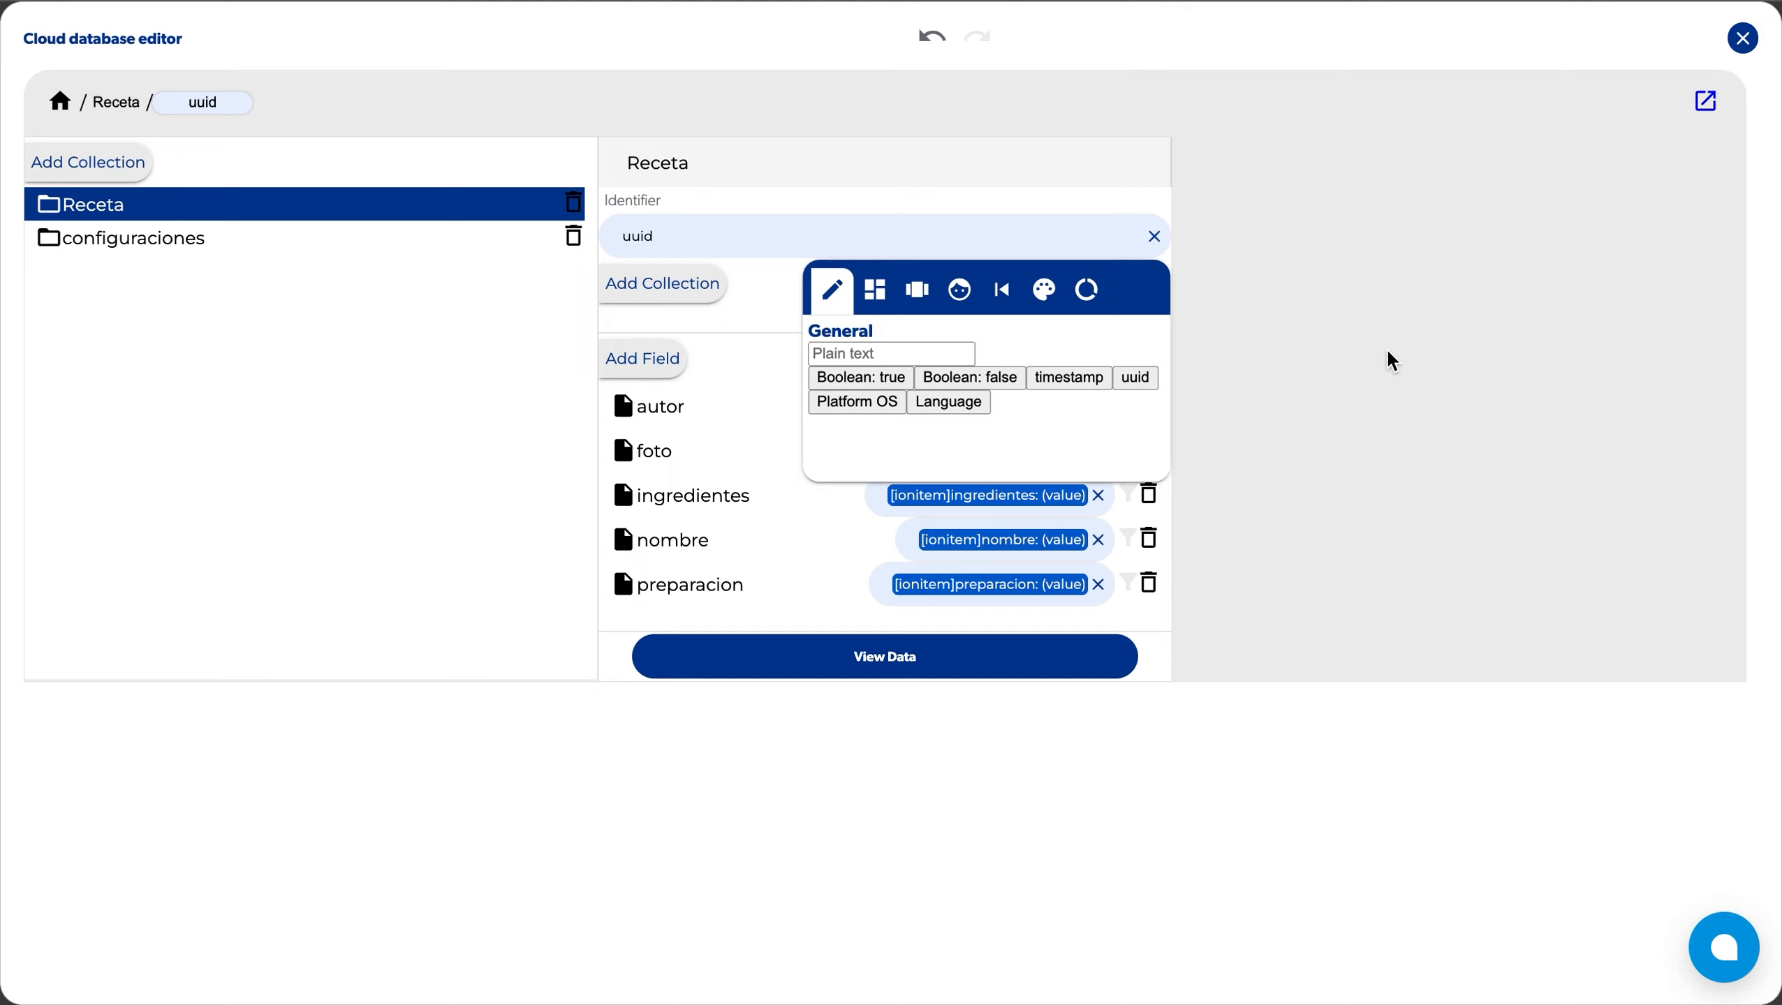
left_click(1391, 359)
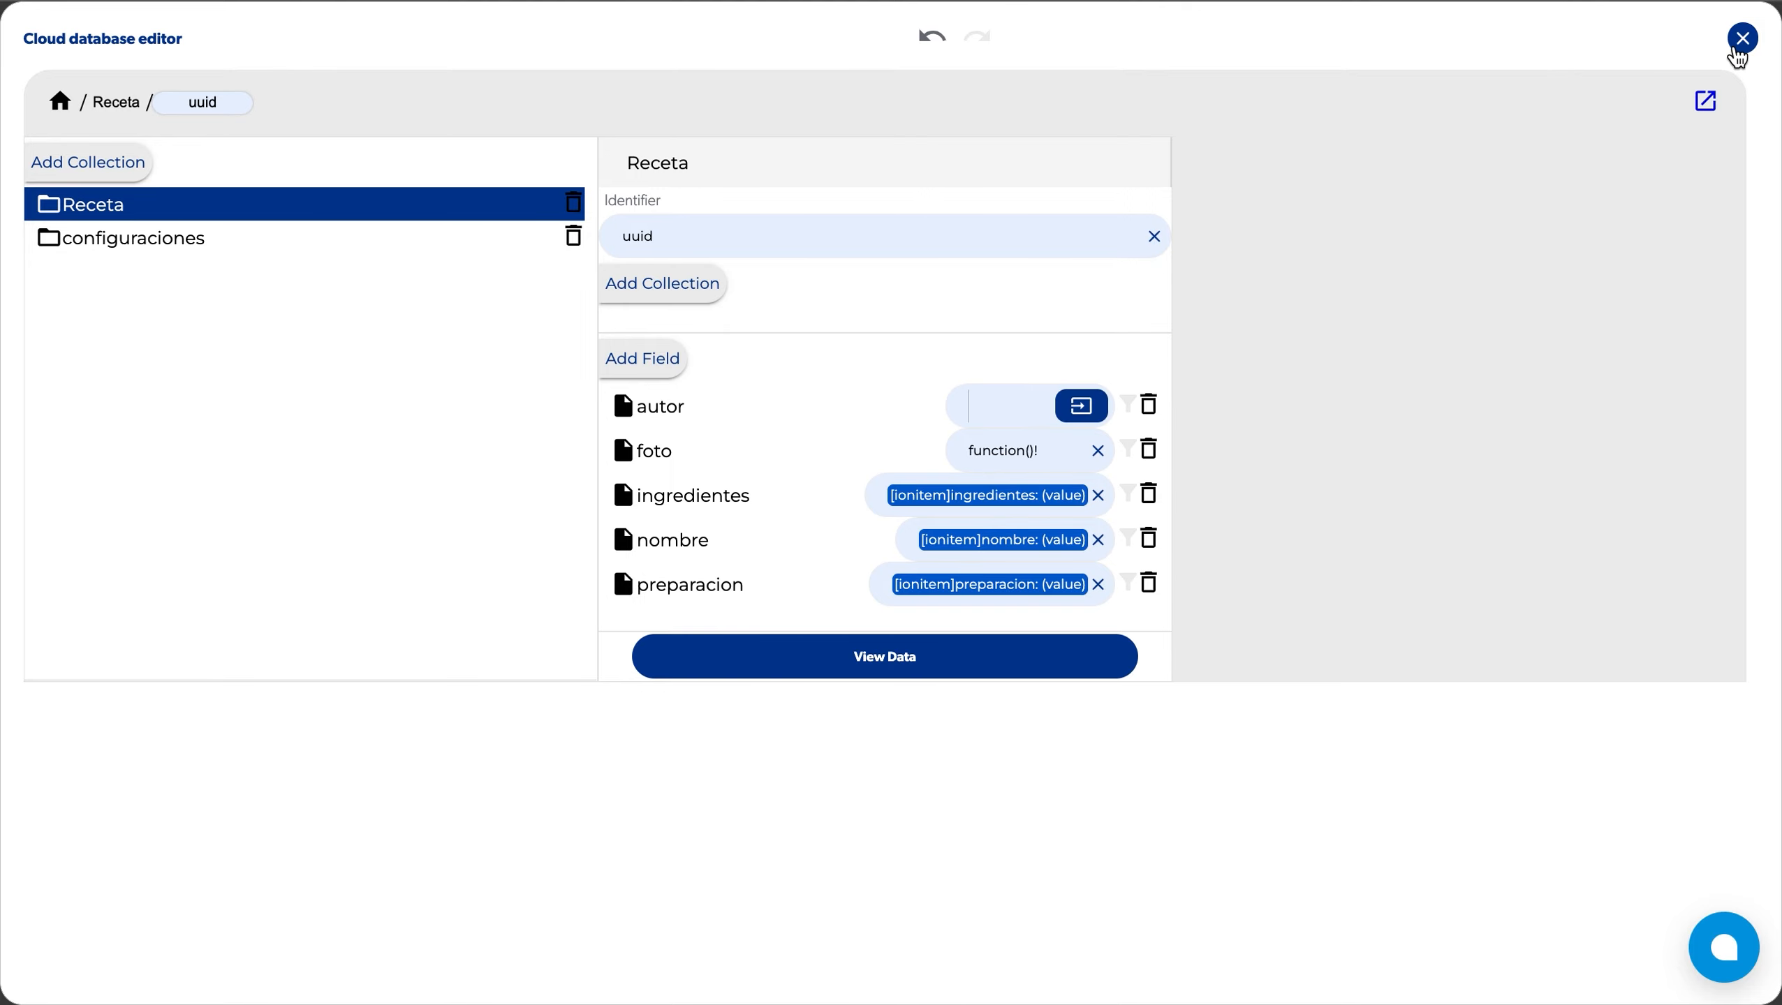
left_click(1743, 38)
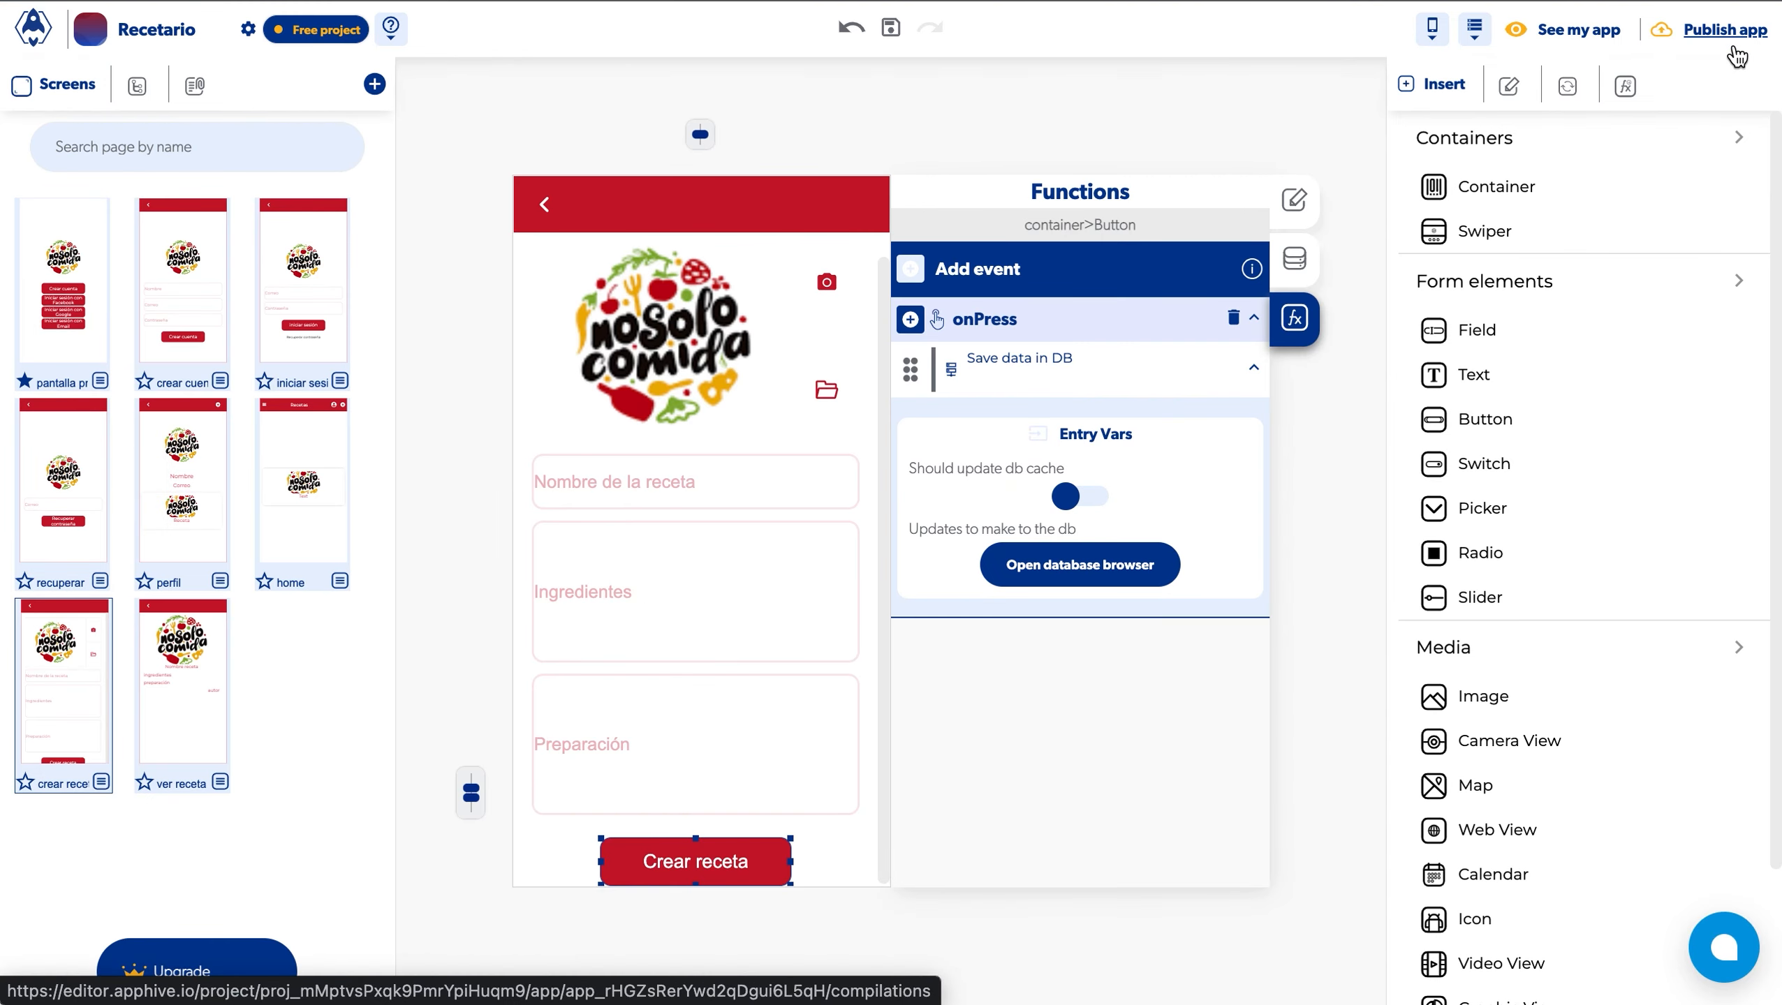